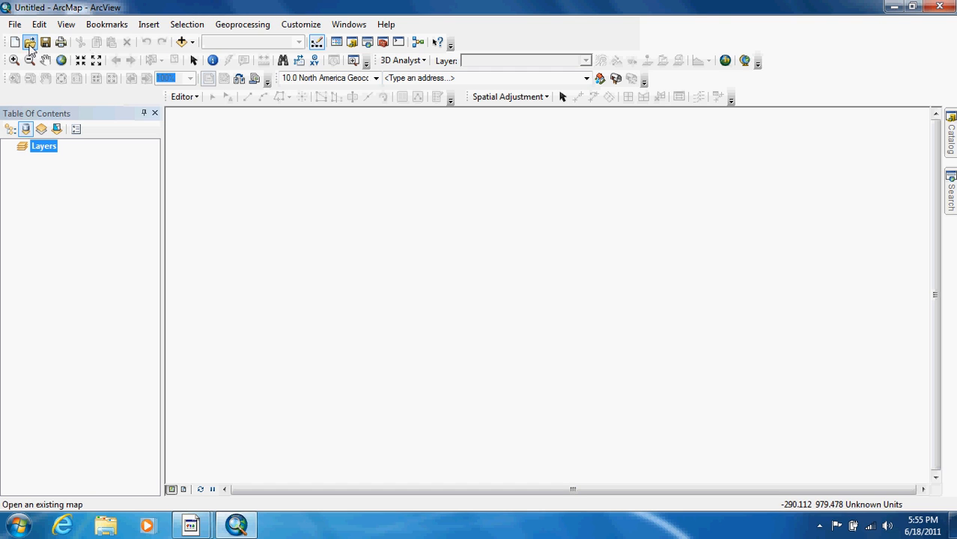
Step: Open the existing map document Tutorial11-1 from the Maps folder
left_click(30, 42)
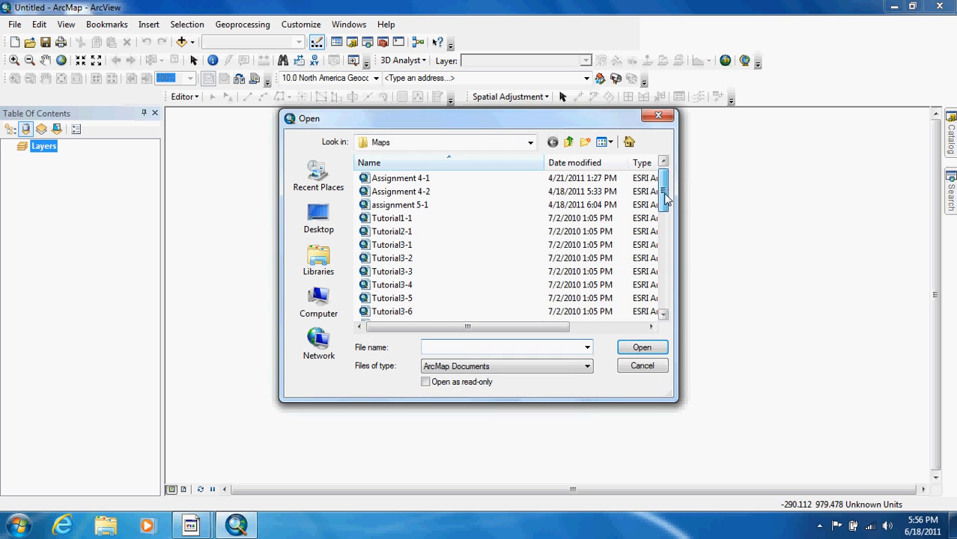
left_click_drag(664, 187, 664, 287)
left_click(389, 271)
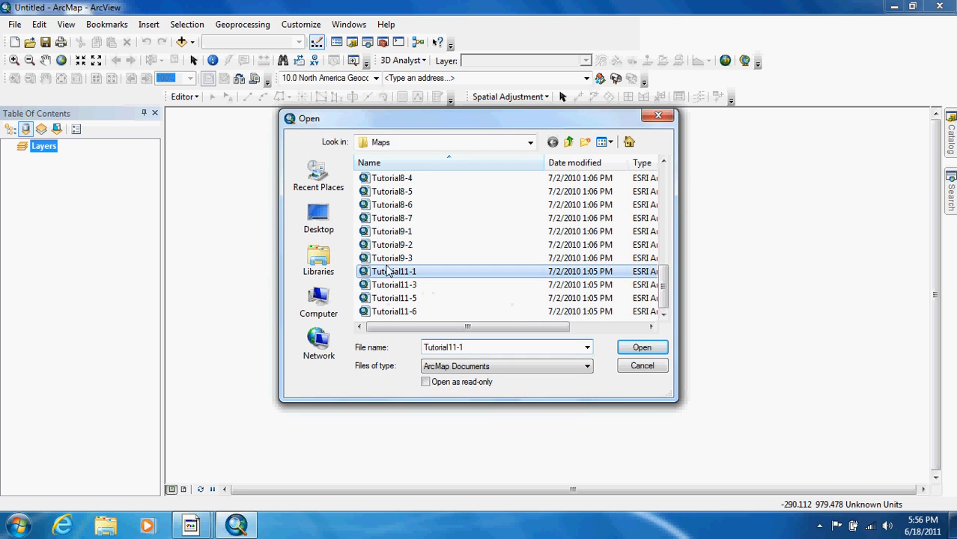
left_click(642, 348)
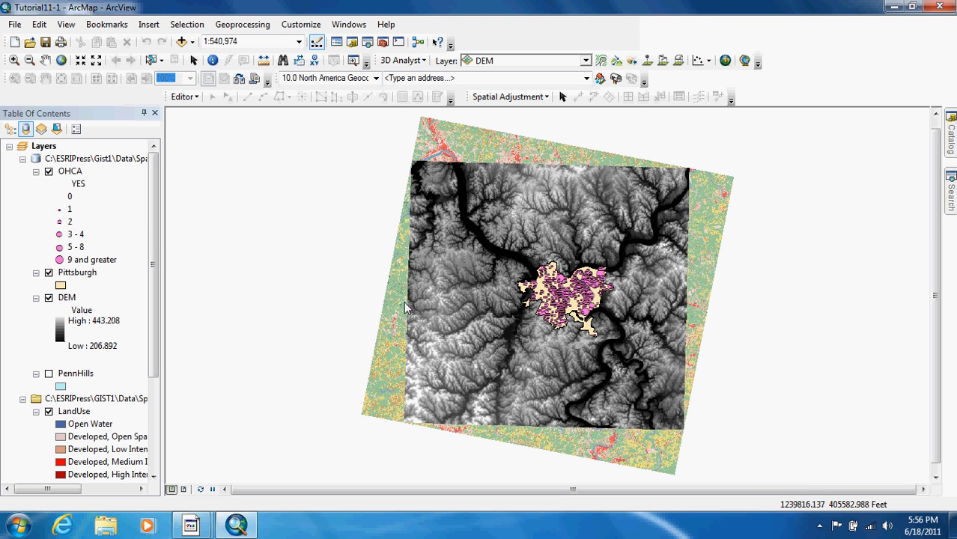
Step: Review the DEM layer's source properties, including its raster information, spatial reference and statistics
right_click(66, 297)
left_click(126, 291)
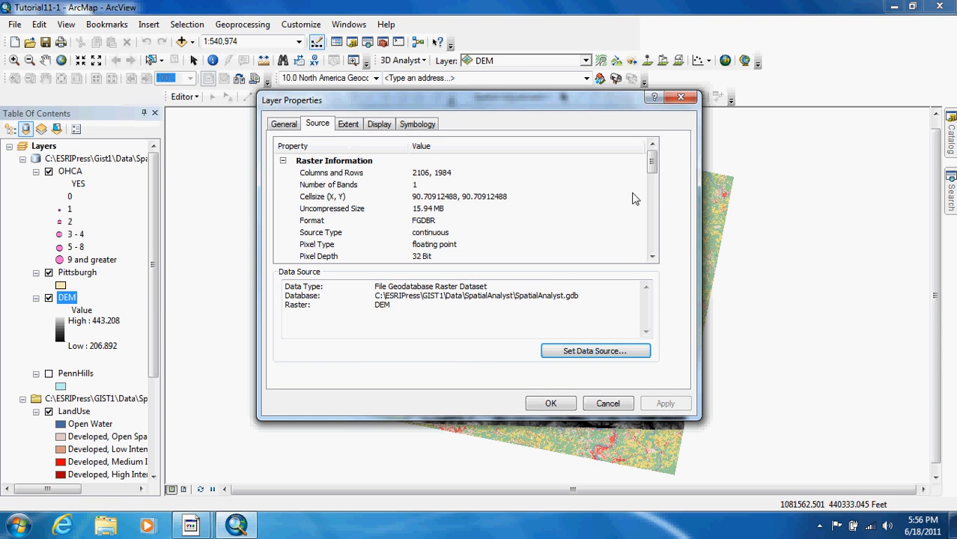
left_click_drag(653, 166, 656, 216)
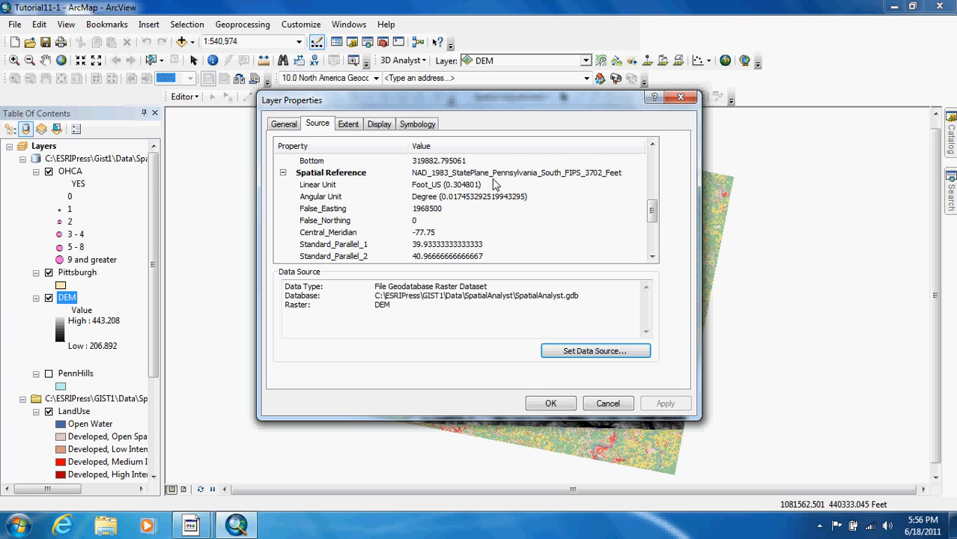
left_click_drag(652, 211, 663, 247)
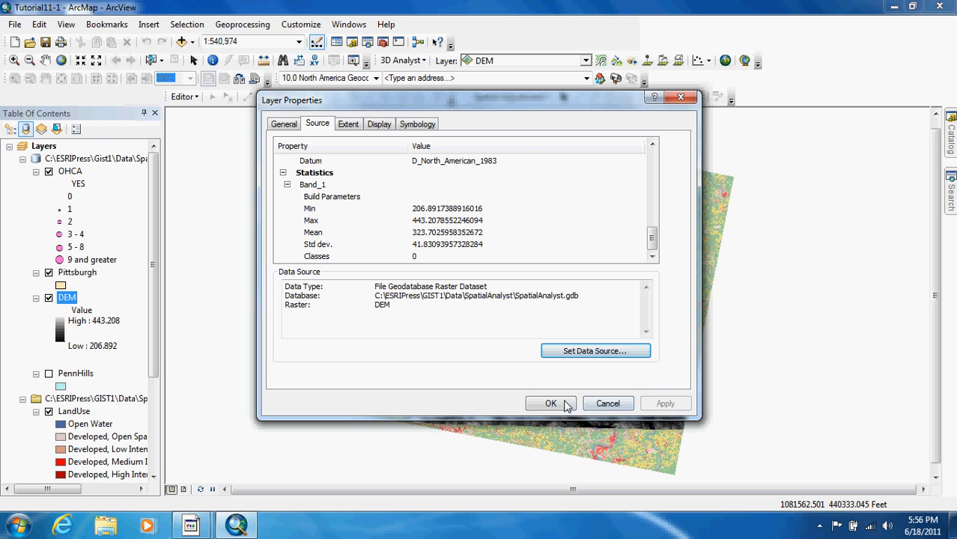
left_click(608, 404)
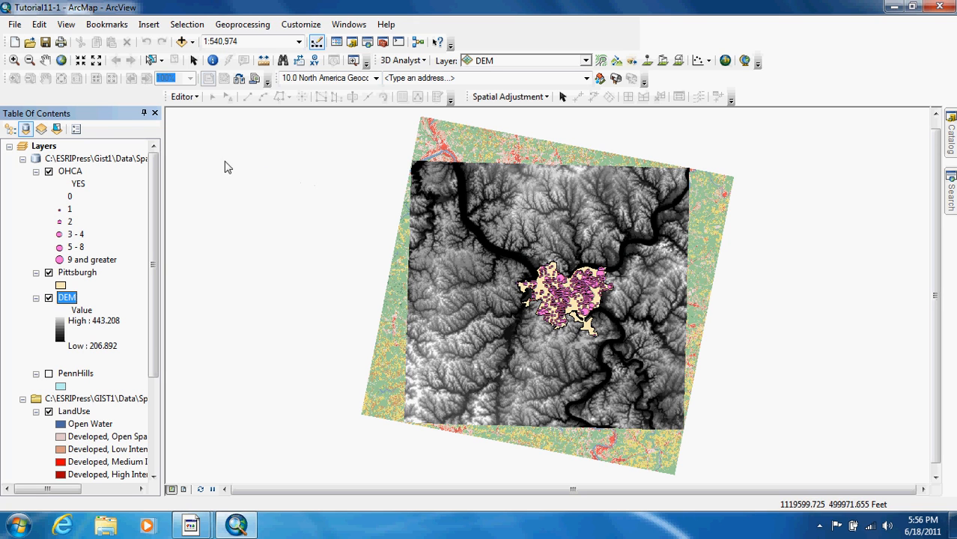
Step: Check that the Spatial Analyst extension is enabled in the list of extensions
left_click(298, 25)
left_click(322, 57)
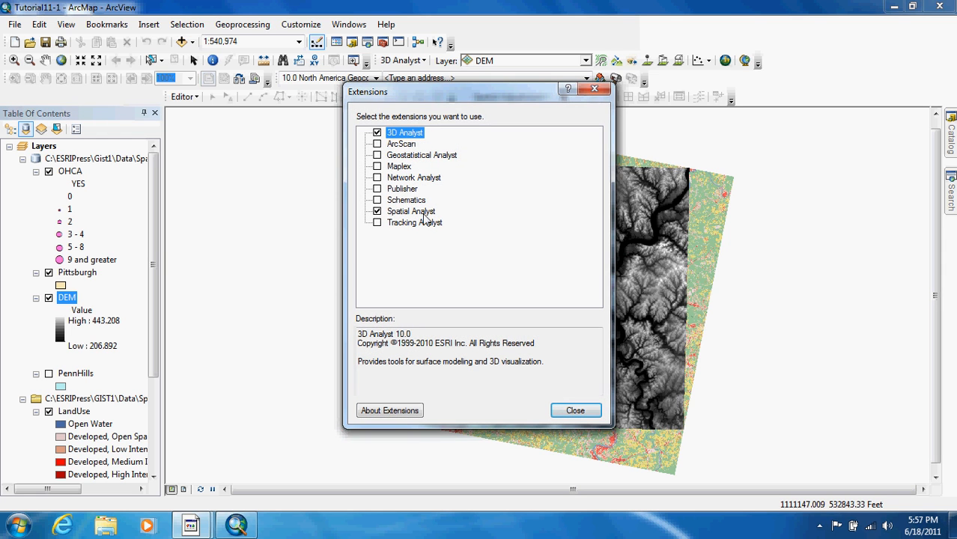
left_click(576, 412)
Step: In the geoprocessing environment settings, set the raster analysis cell size to As Specified Below with a value of 50
left_click(217, 28)
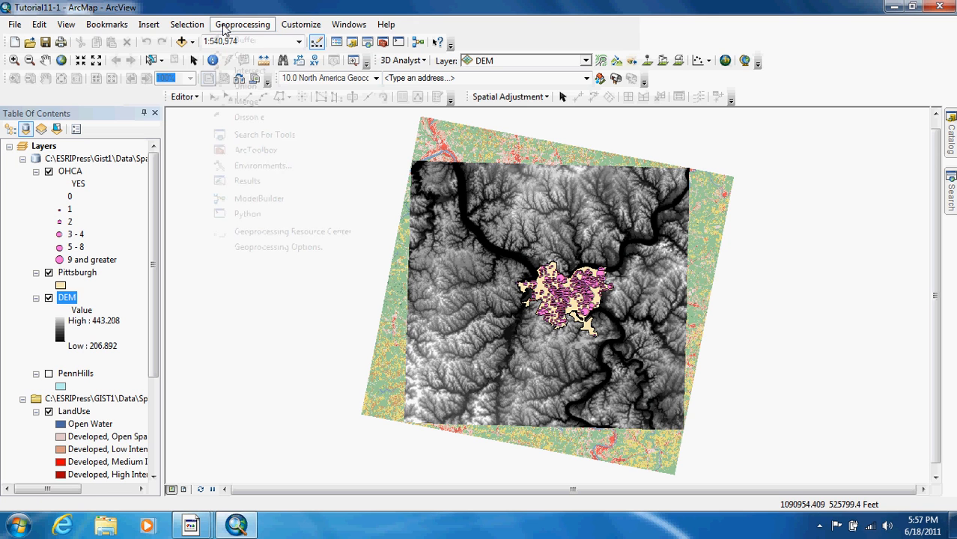
left_click(254, 175)
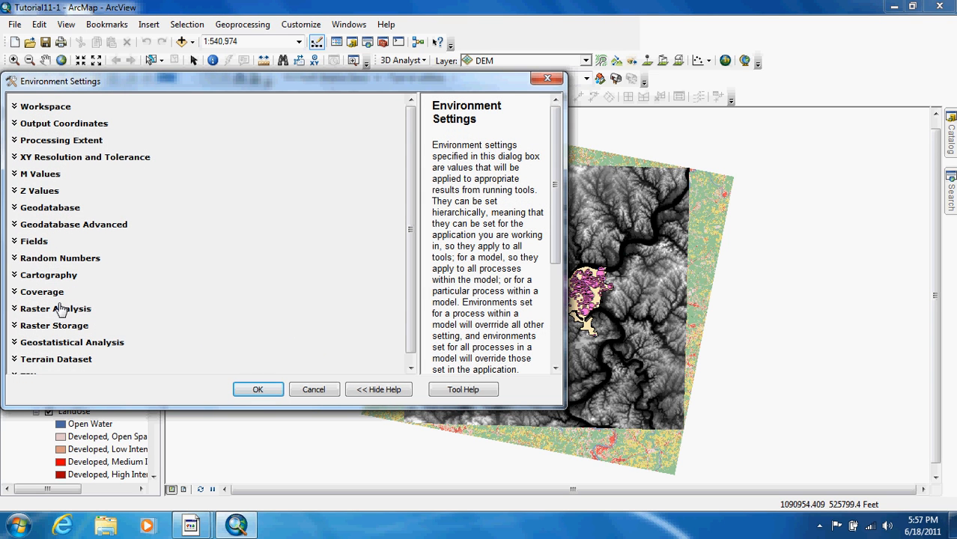
left_click(51, 310)
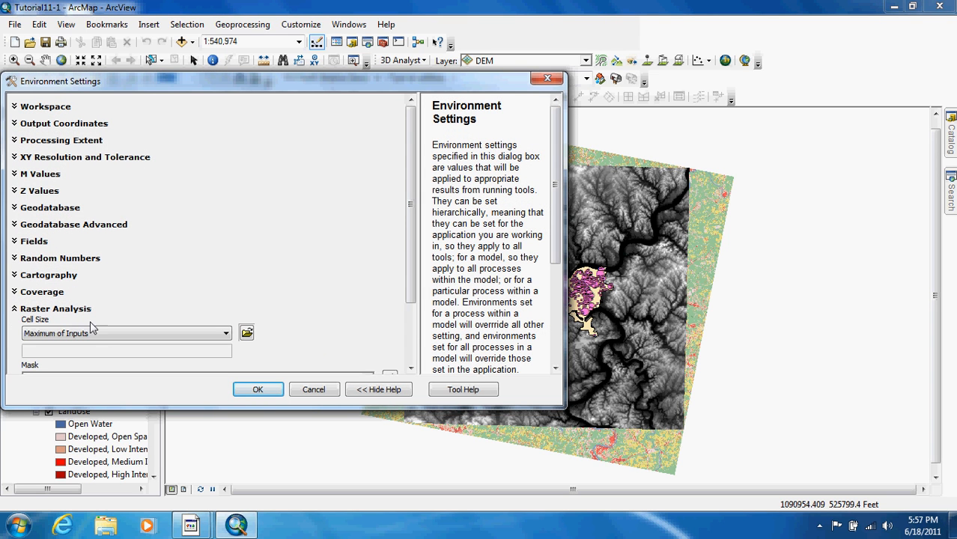
scroll(410, 262, "down", 2)
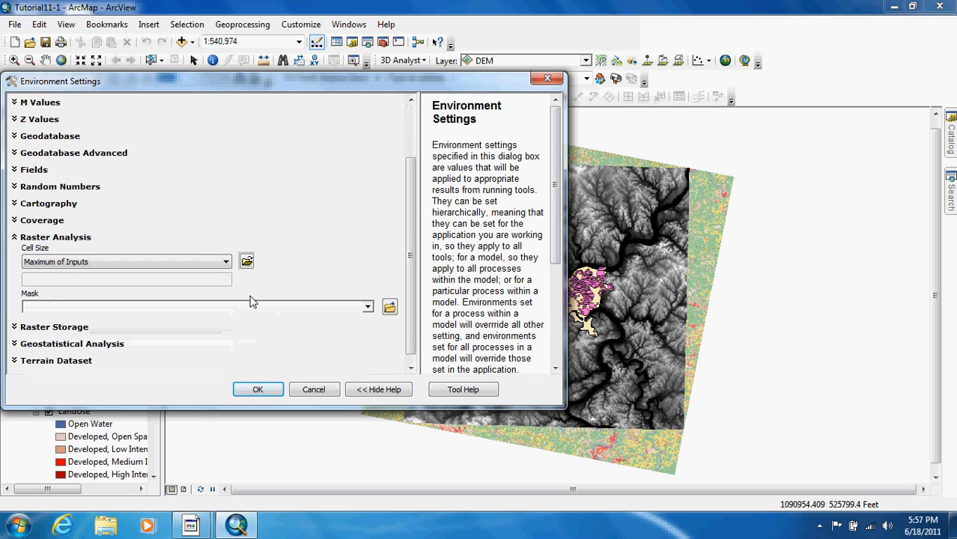
left_click(228, 264)
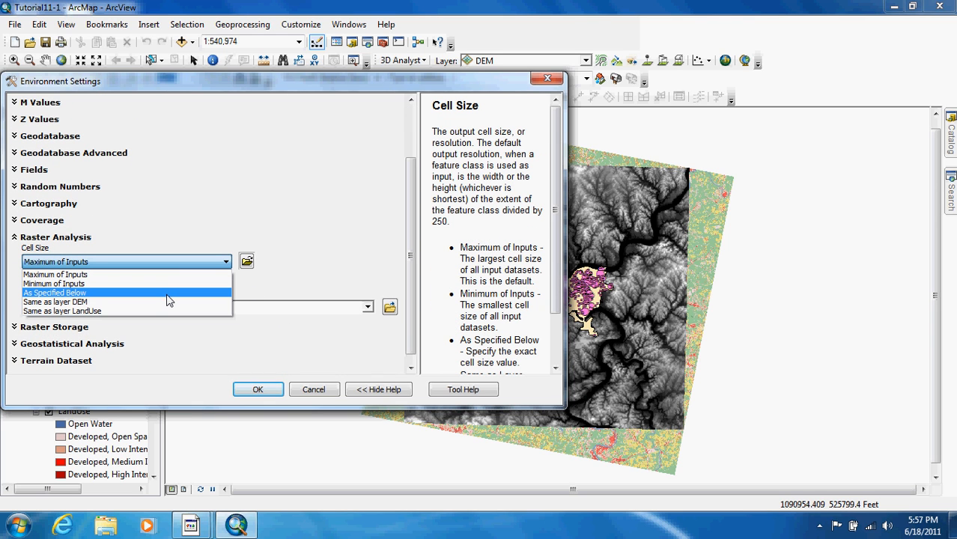
left_click(168, 293)
double_click(224, 280)
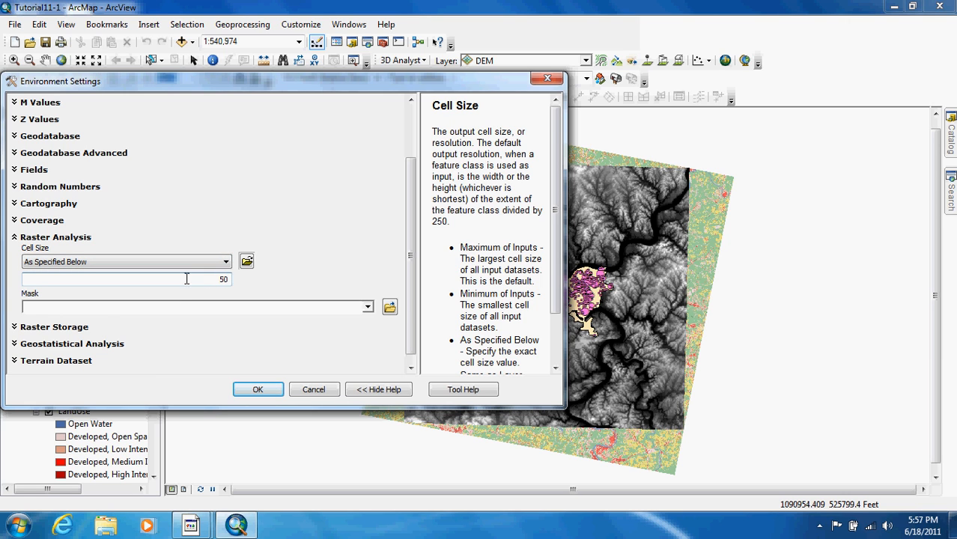
Step: Set the raster analysis mask to the Pittsburgh layer and apply the environment settings
left_click(107, 306)
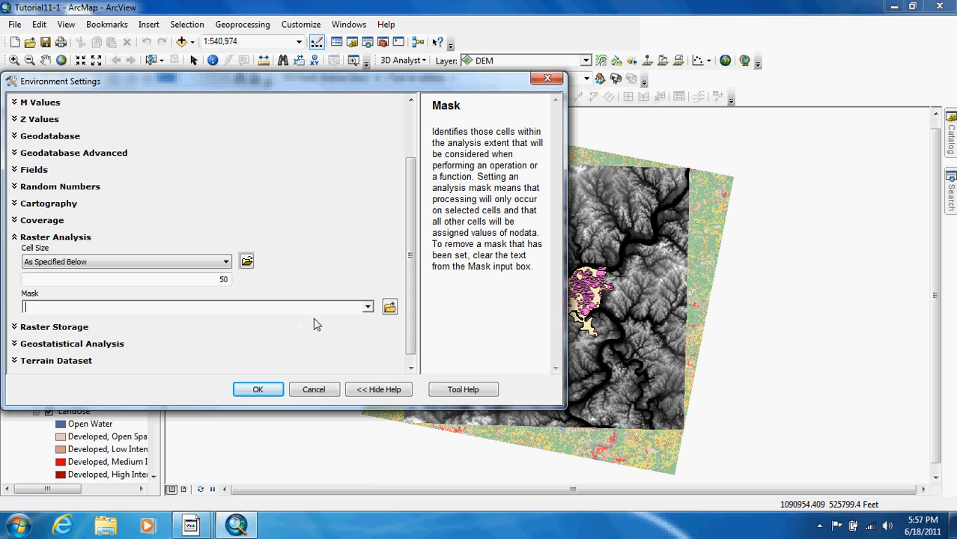
left_click(367, 307)
left_click(166, 334)
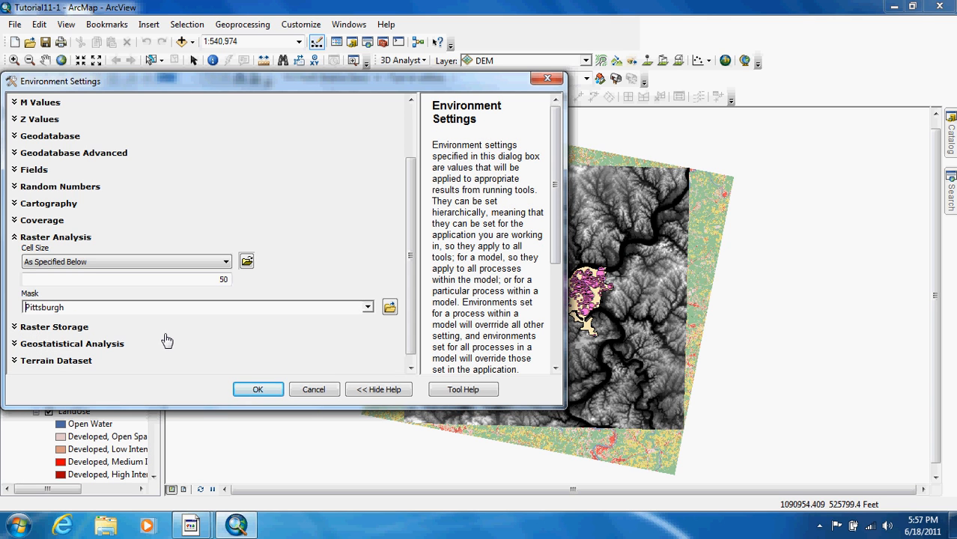
left_click(258, 390)
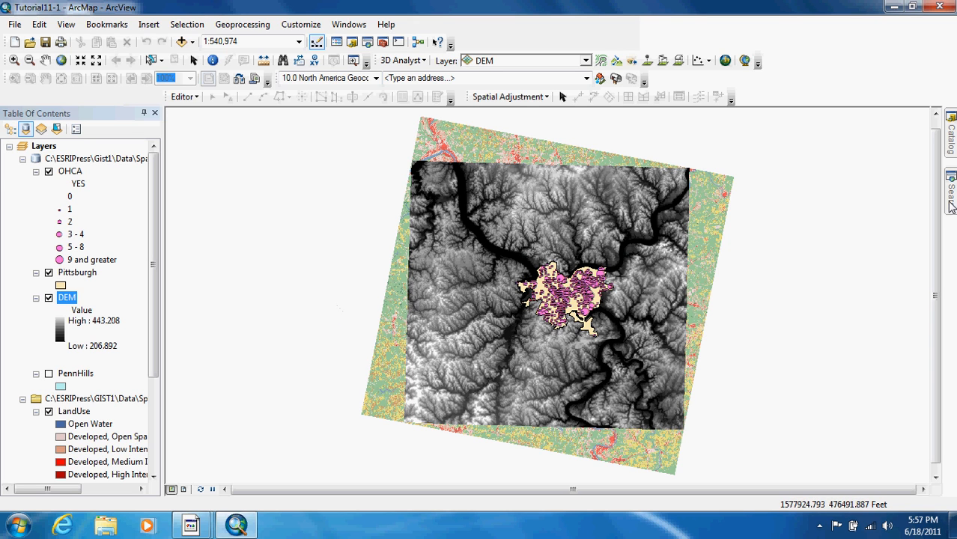
Step: Search for "extract" and open the Extract by Mask (Spatial Analyst) tool
mouse_move(951, 207)
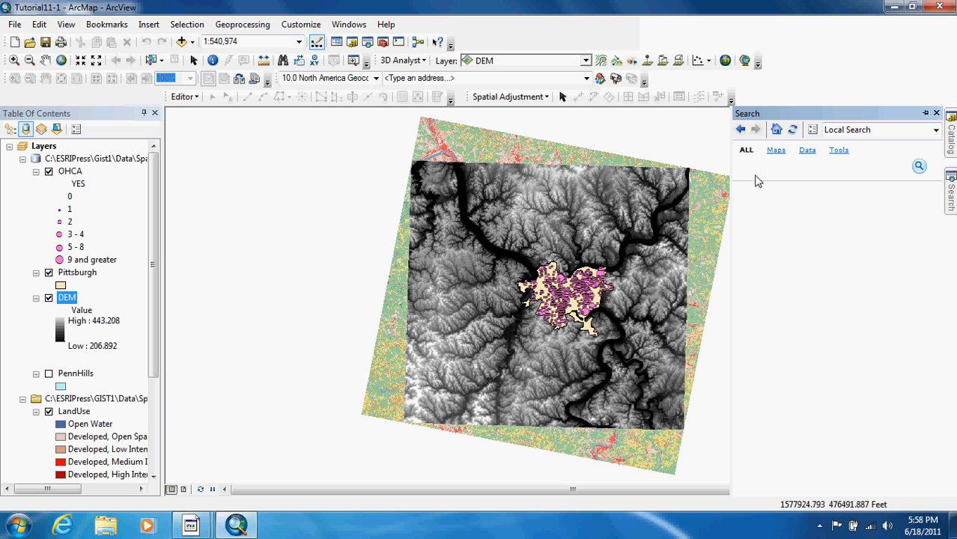
key("Return")
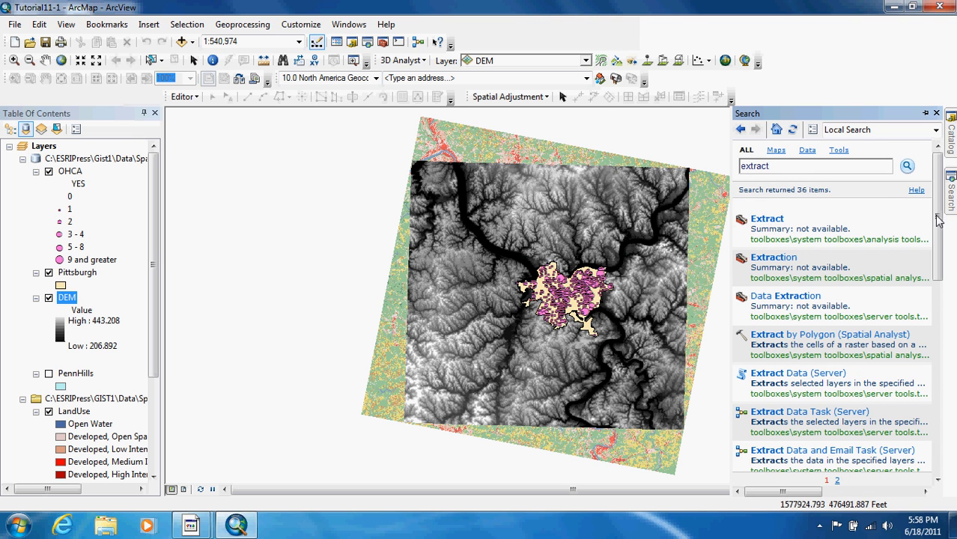
left_click_drag(938, 219, 944, 325)
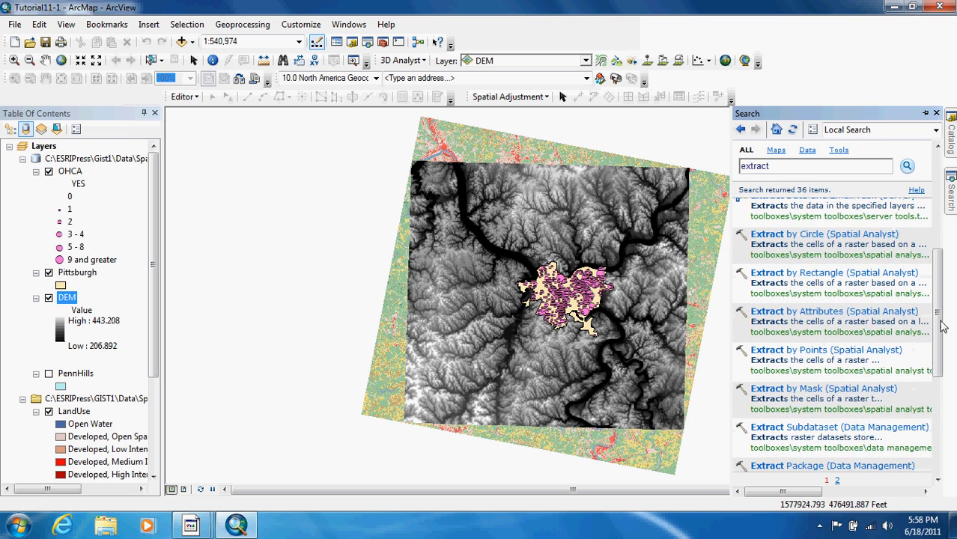
left_click(788, 388)
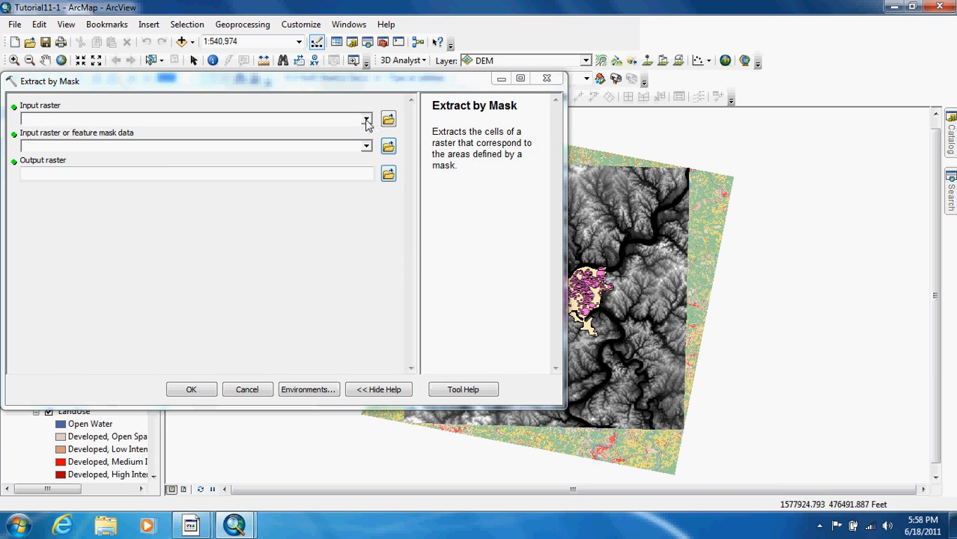
Step: Choose LandUse as the input raster and Pittsburgh as the feature mask data for Extract by Mask
left_click(366, 120)
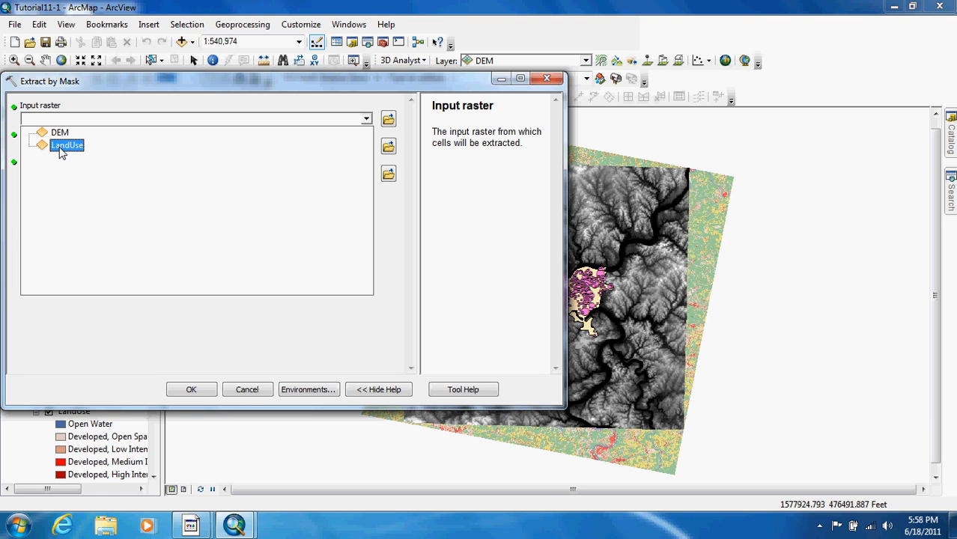
left_click(133, 181)
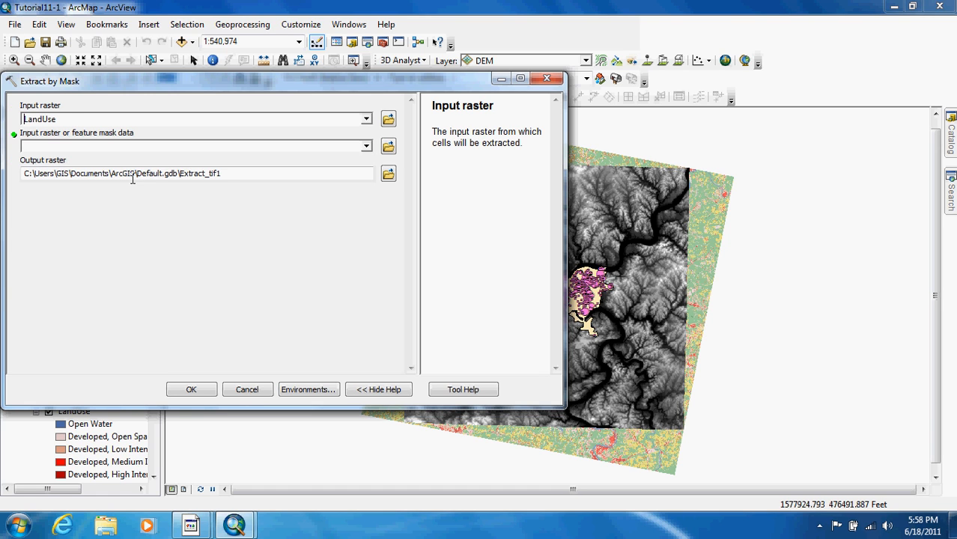
left_click(365, 147)
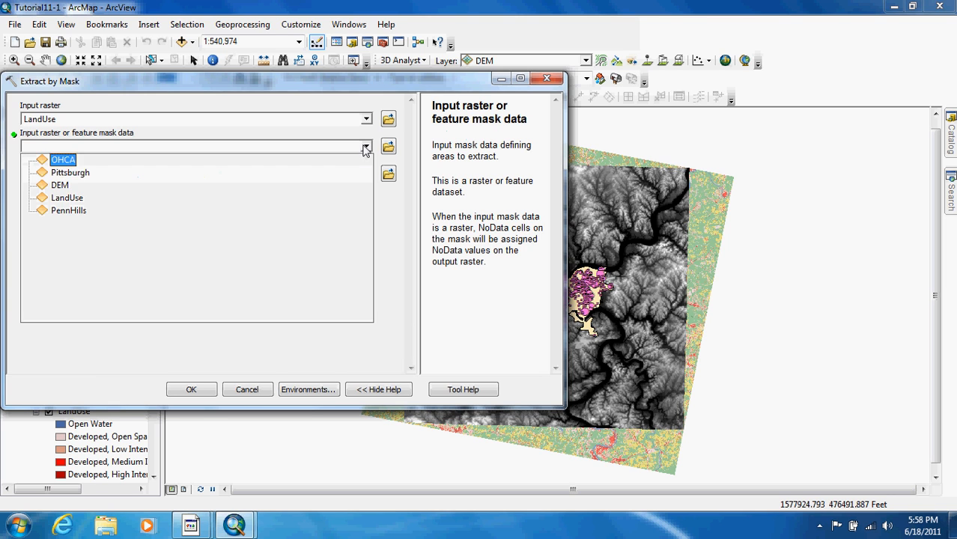
left_click(212, 175)
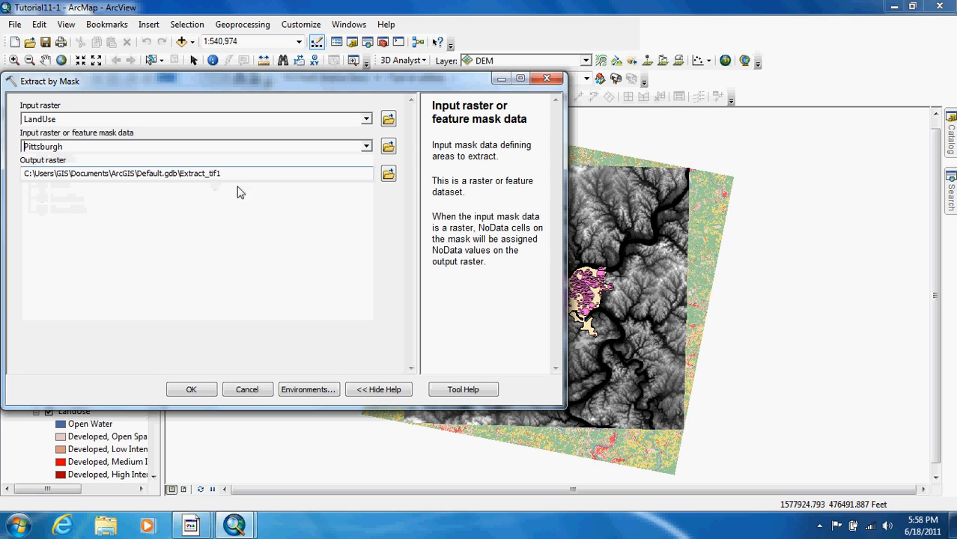
Step: Name the output raster LandUsePgh in Chapter11.gdb and run the extraction
left_click(388, 175)
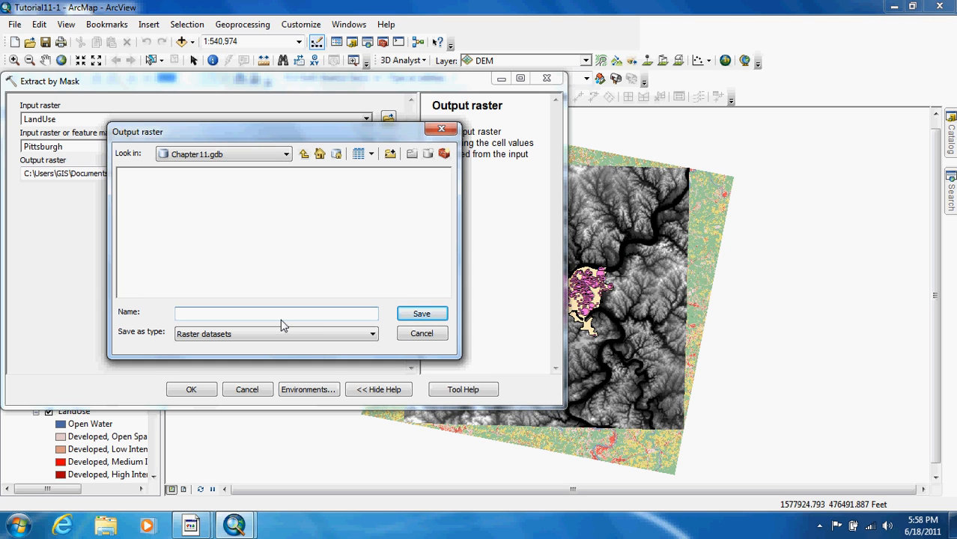
type("LandUsePh")
key("BackSpace")
type("gh")
left_click(430, 315)
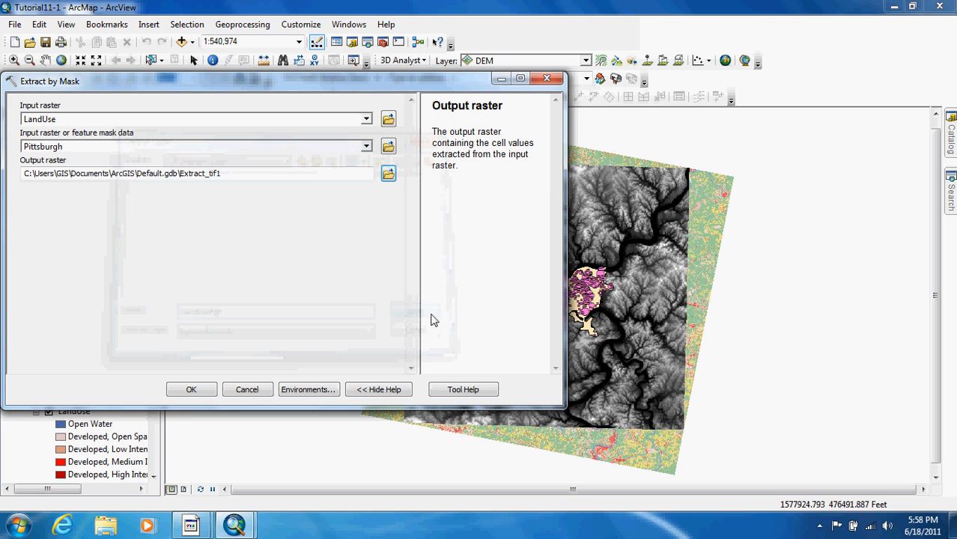
left_click(198, 395)
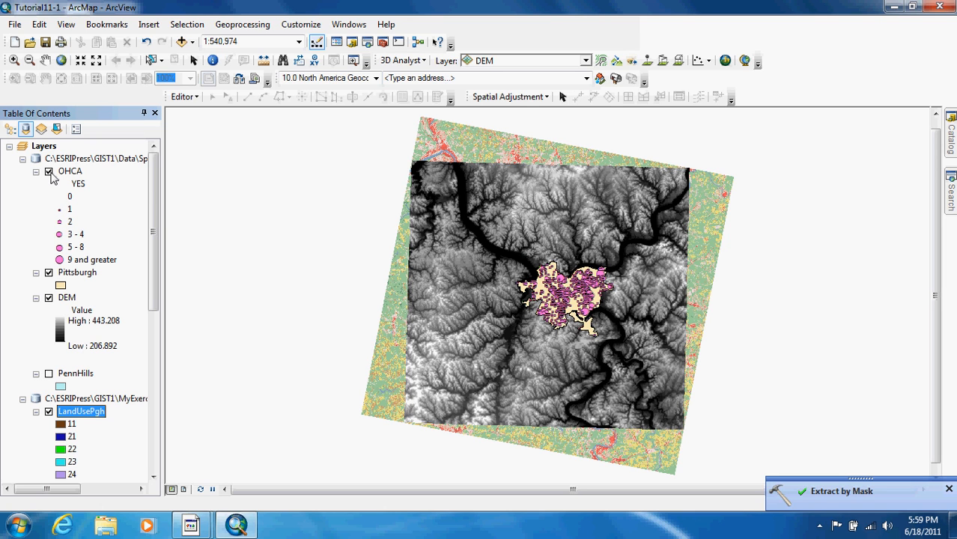
Step: Hide the Pittsburgh, DEM and original LandUse layers on the map
left_click(48, 273)
left_click(48, 297)
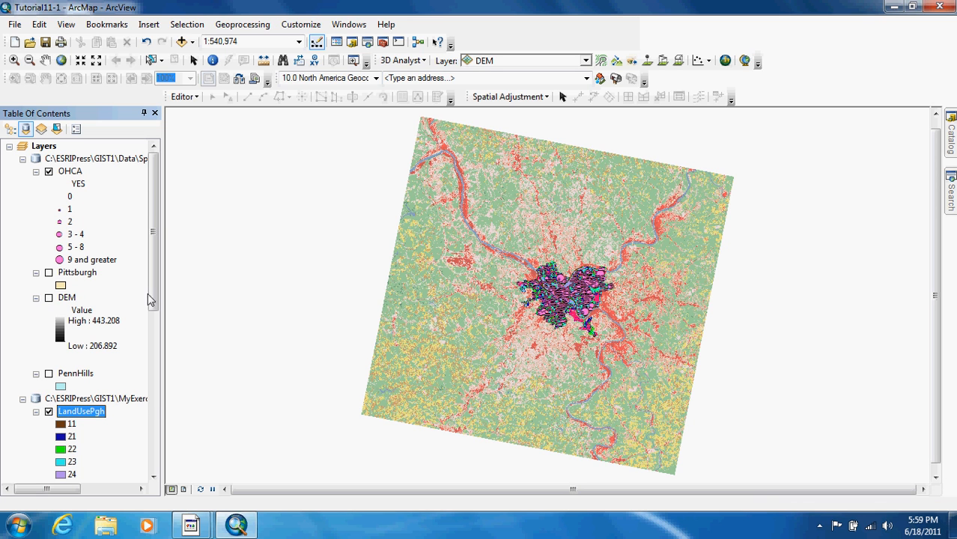
scroll(147, 301, "down", 6)
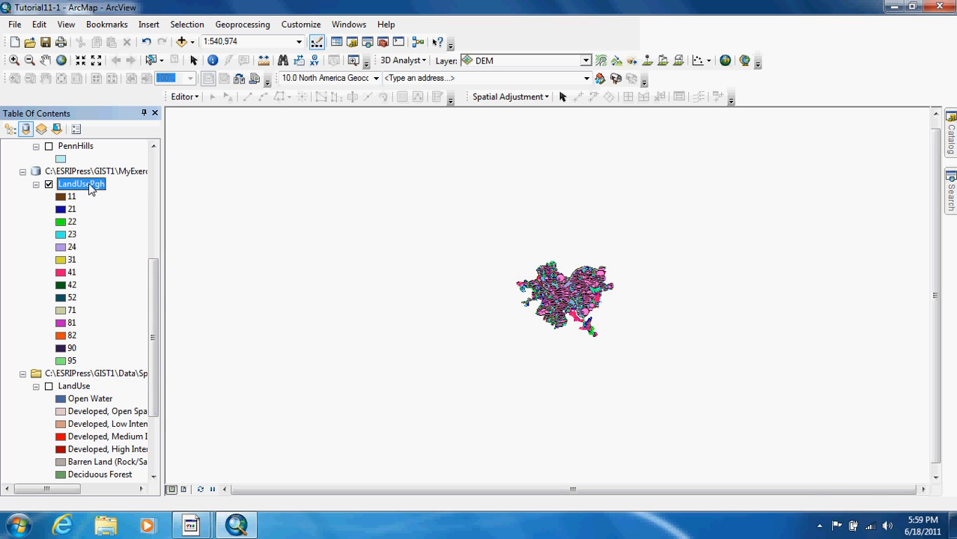
Step: Zoom to the LandUsePgh layer's extent and enlarge the map view to a scale of 1:100,000
mouse_move(155, 260)
left_mouse_down()
mouse_move(156, 309)
mouse_move(156, 245)
left_mouse_up()
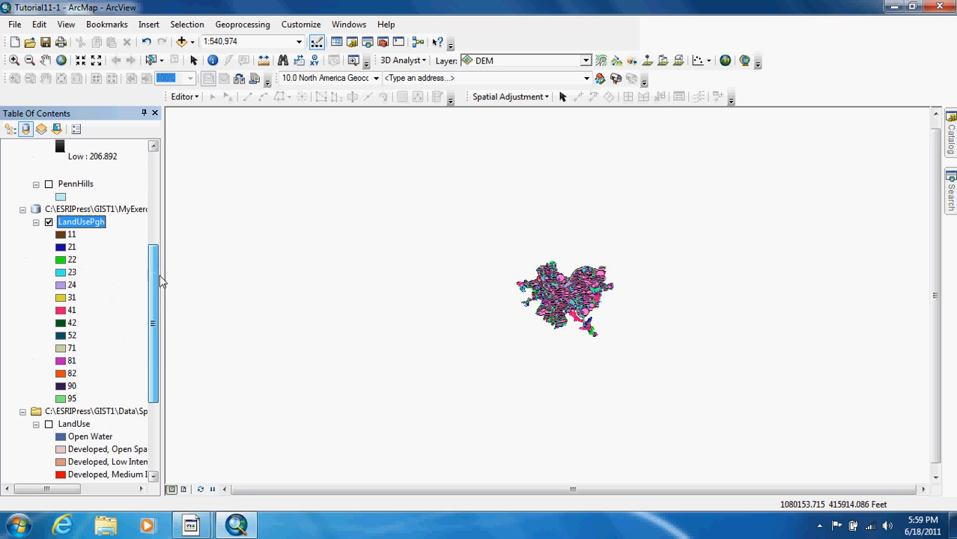
right_click(89, 225)
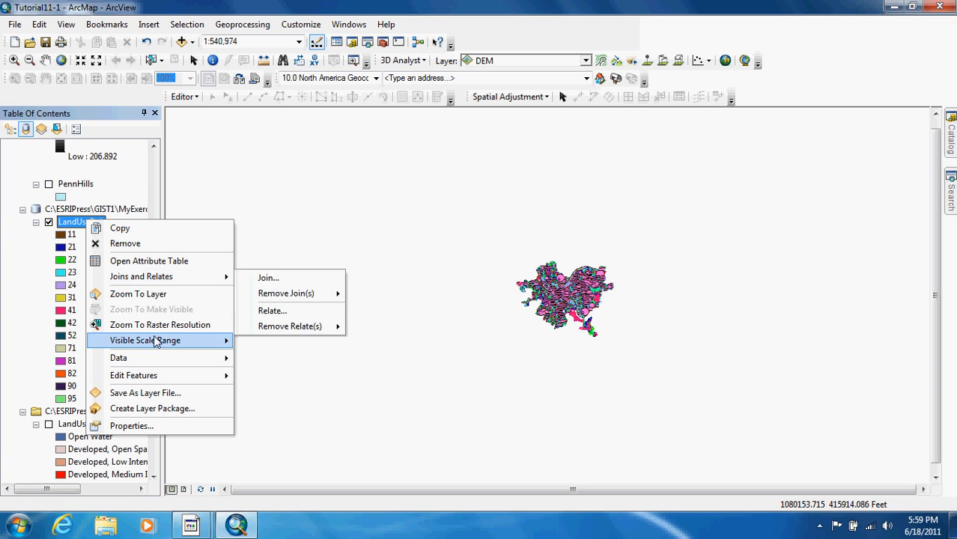
left_click(140, 293)
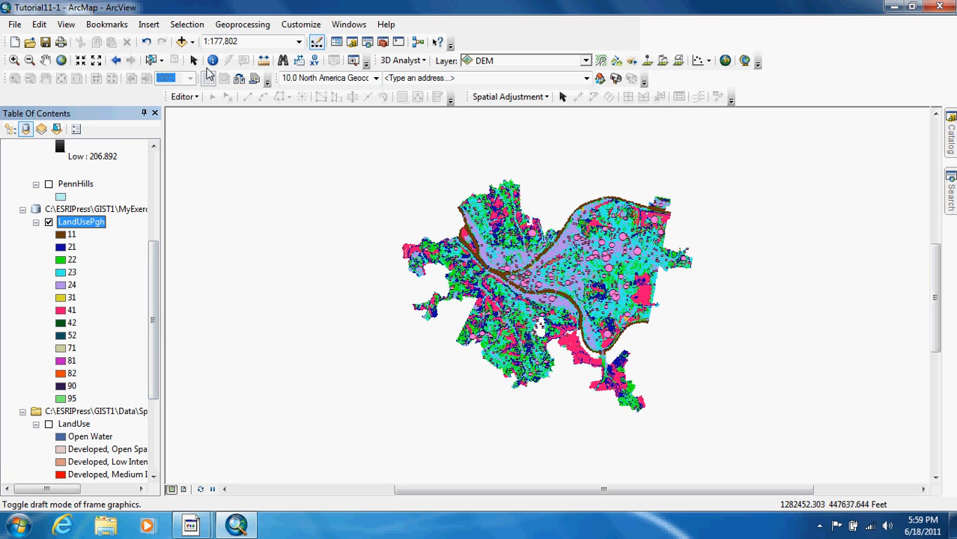
left_click(83, 63)
left_click(83, 62)
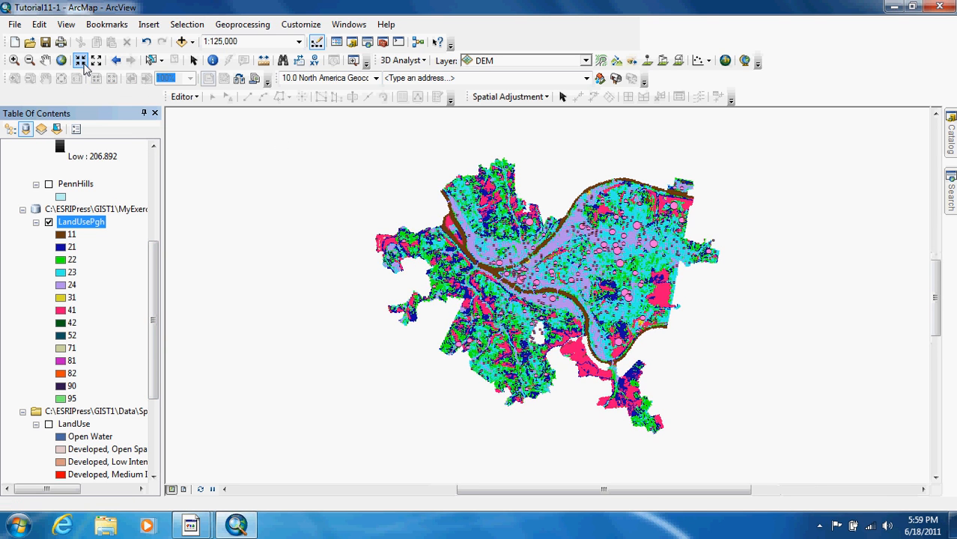
left_click(84, 63)
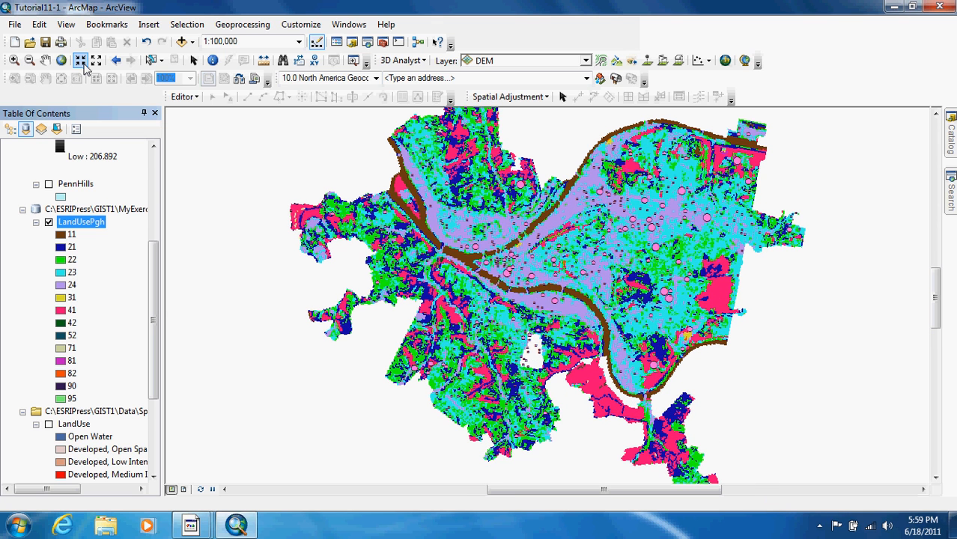
Step: Import the LandUse layer's symbology into the LandUsePgh layer so it uses the same class colors and labels
left_click(96, 60)
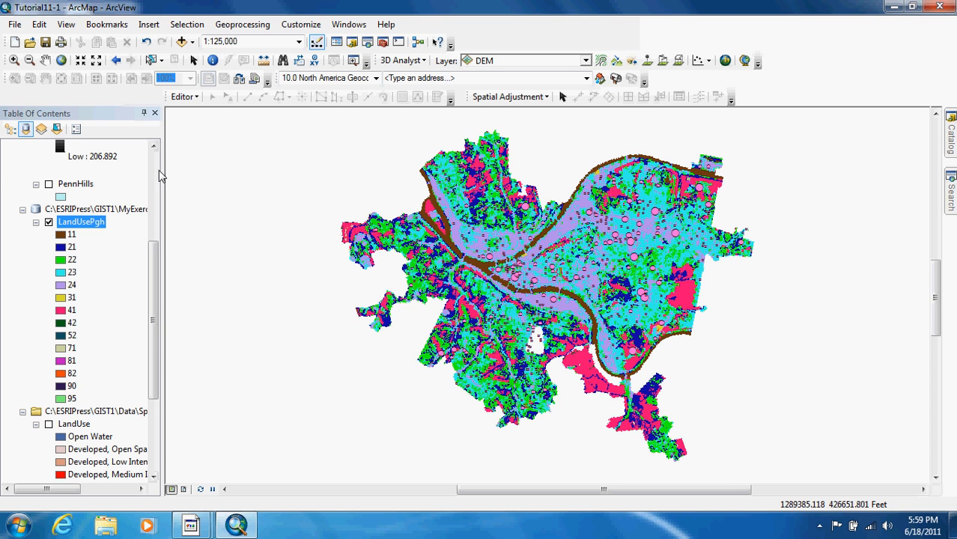
right_click(85, 222)
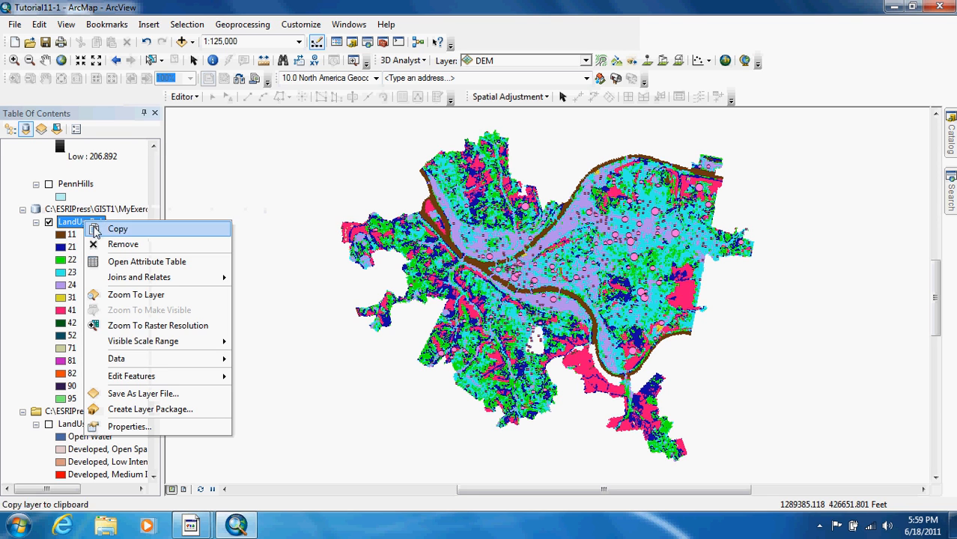
left_click(142, 426)
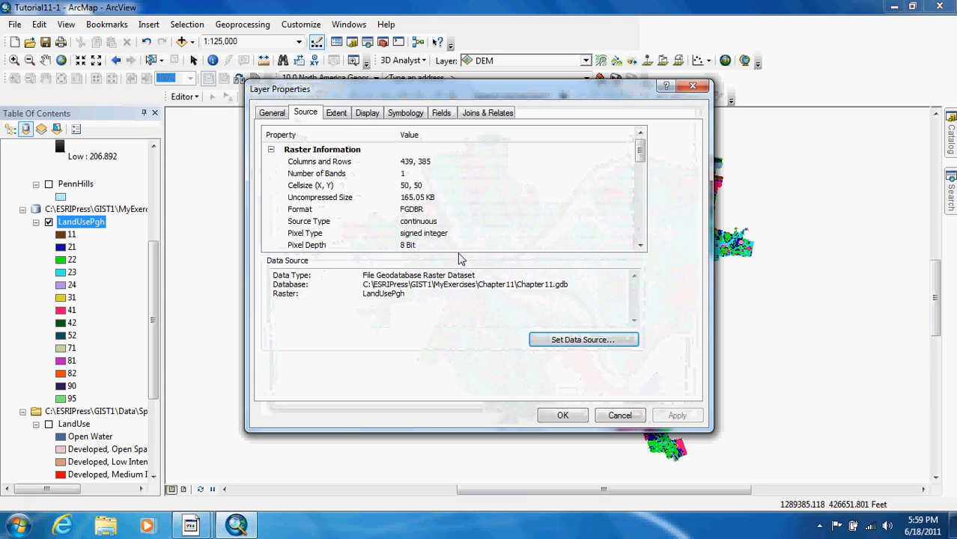
left_click(405, 114)
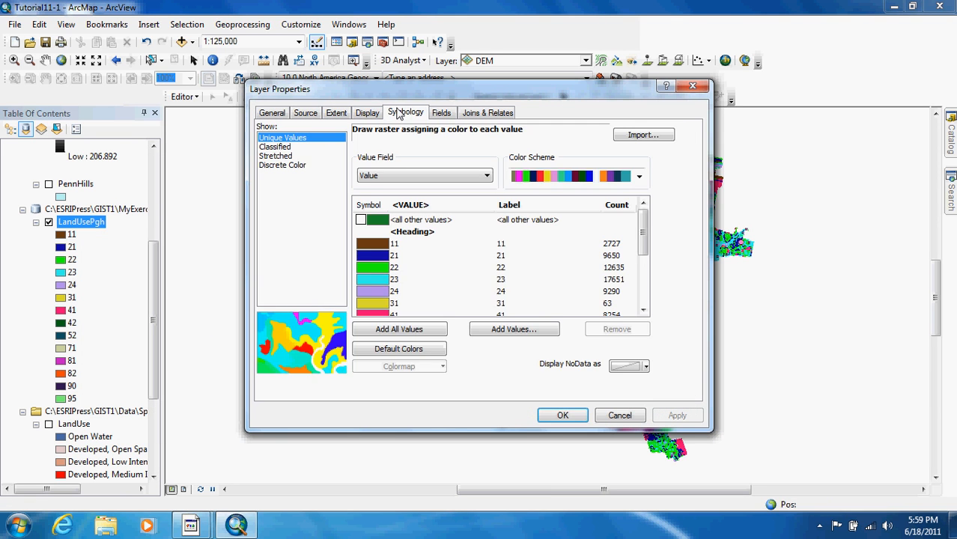
left_click(640, 138)
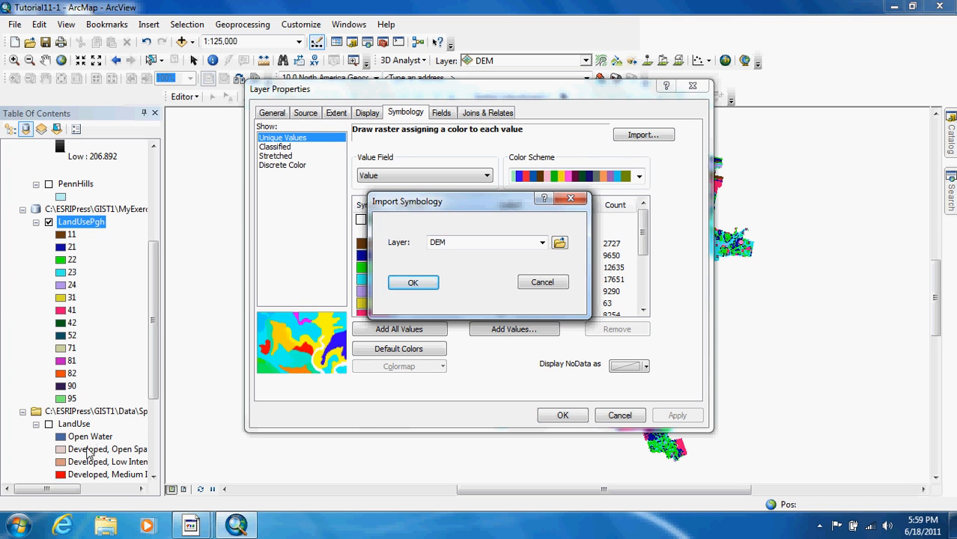
left_click(542, 242)
left_click(483, 263)
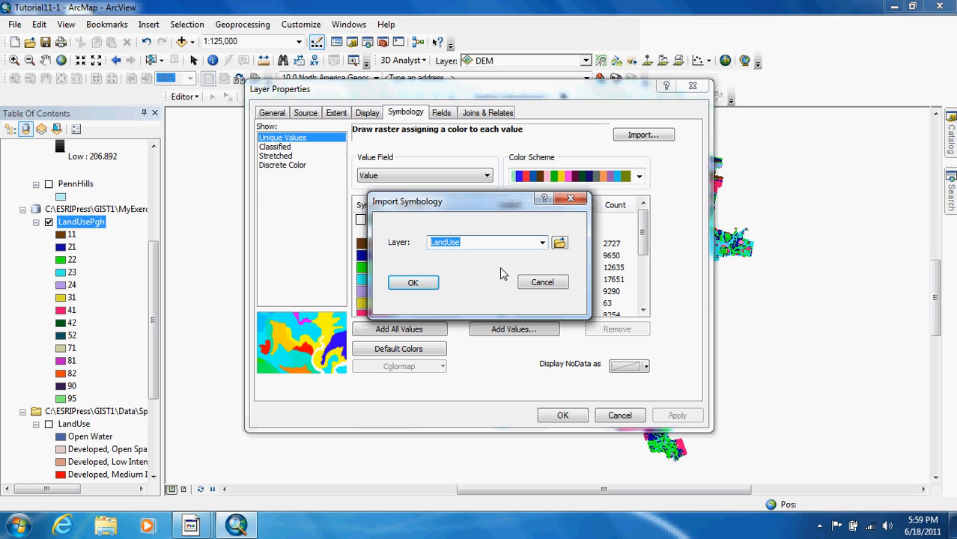
left_click(416, 285)
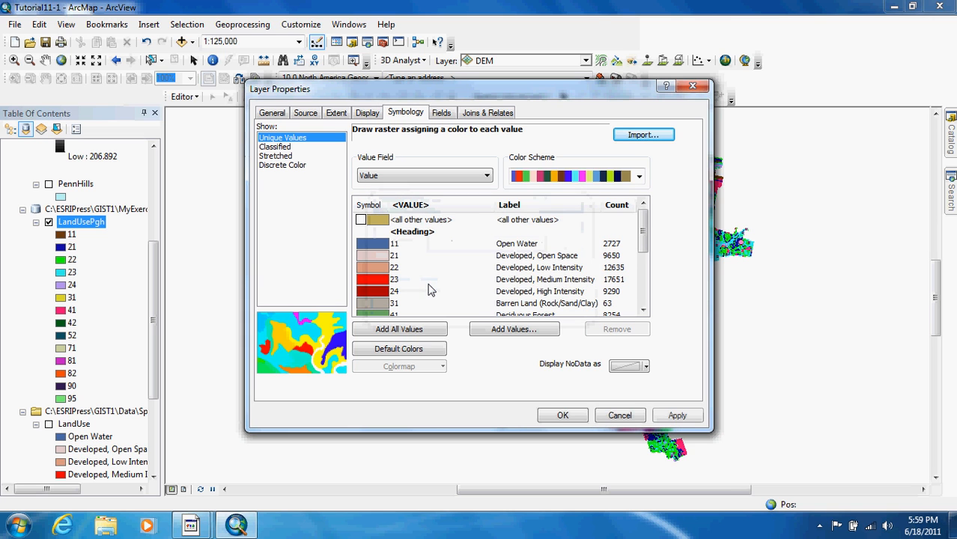
left_click(560, 416)
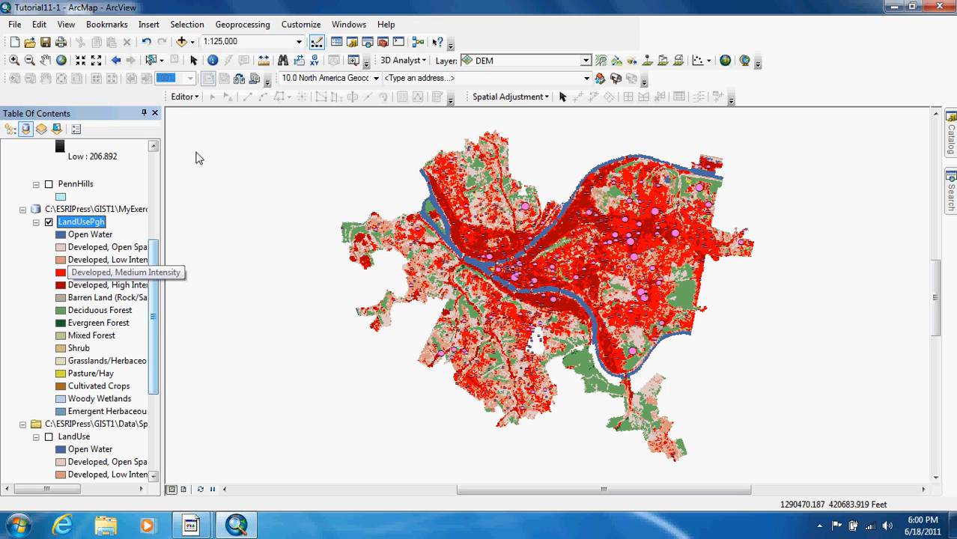
Step: Set the raster analysis mask in the geoprocessing environment settings to PennHills
left_click(240, 26)
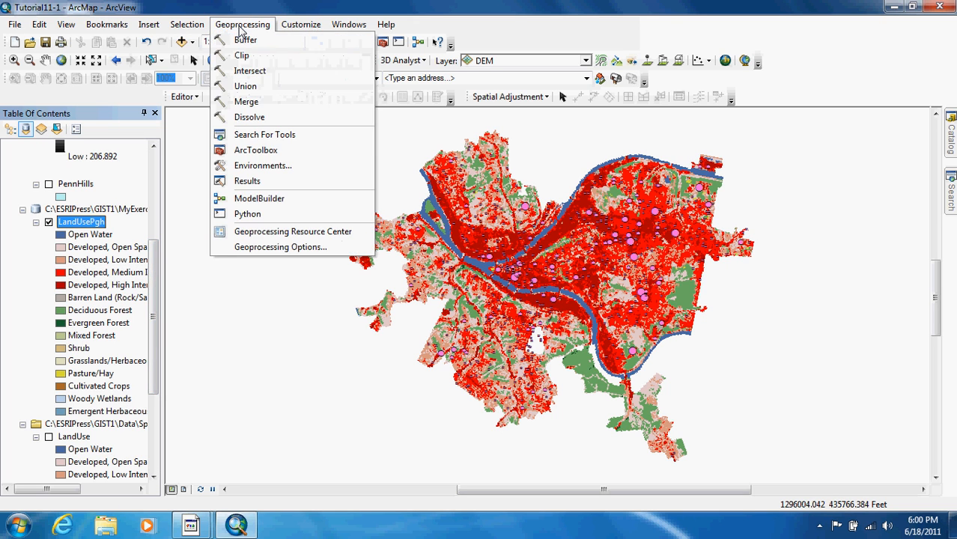
left_click(272, 168)
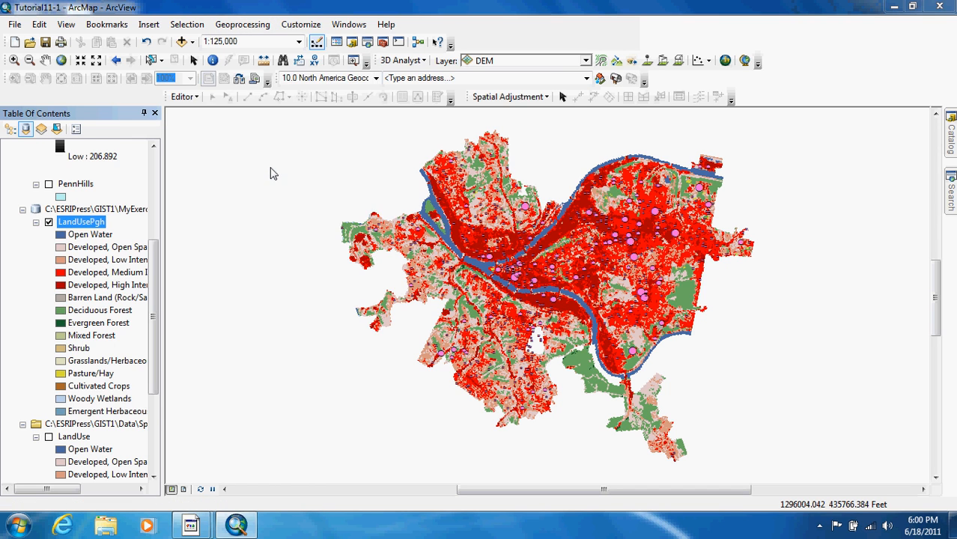
left_click(60, 308)
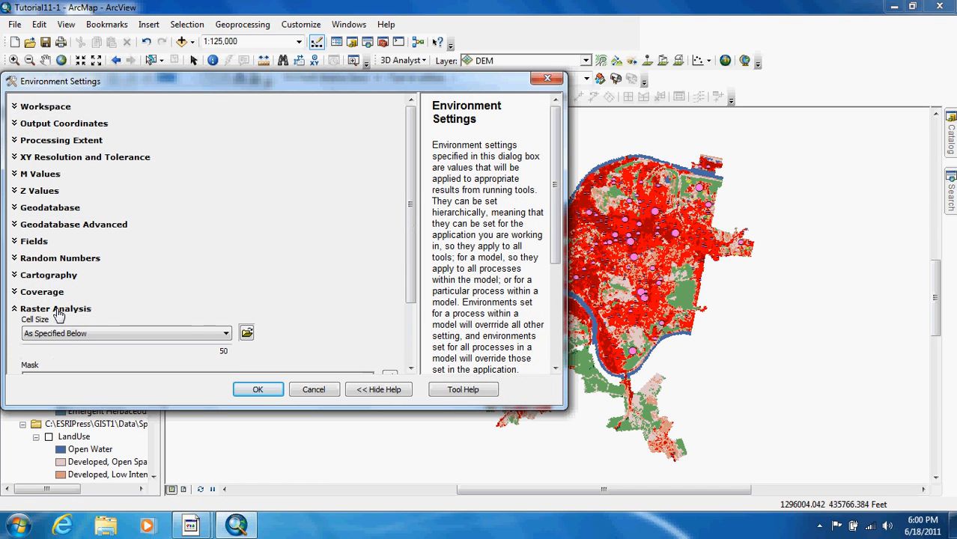
scroll(349, 315, "down", 2)
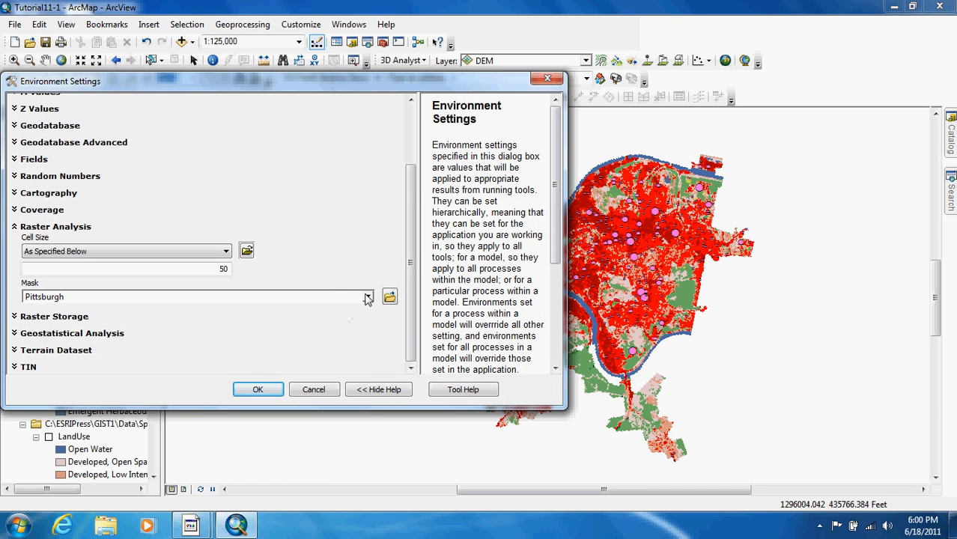
left_click(368, 298)
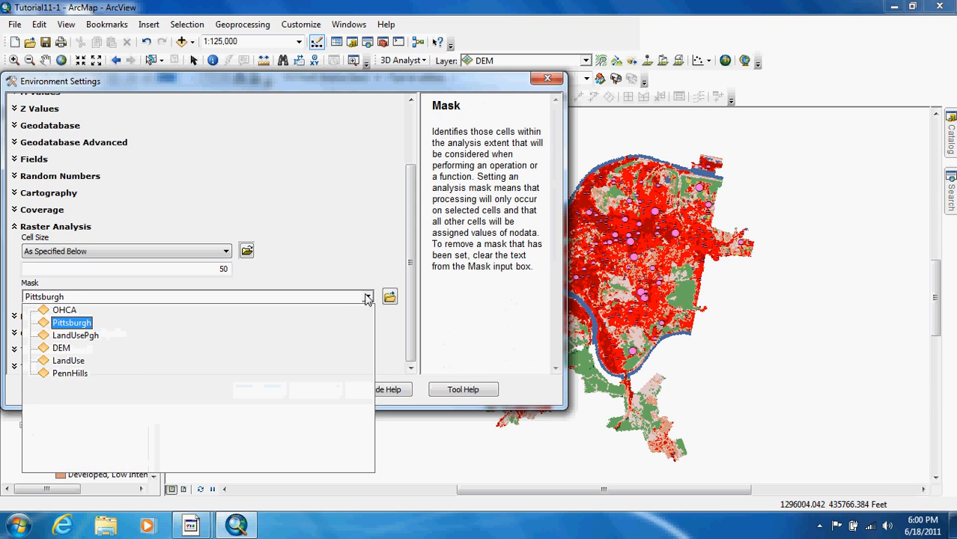
left_click(98, 378)
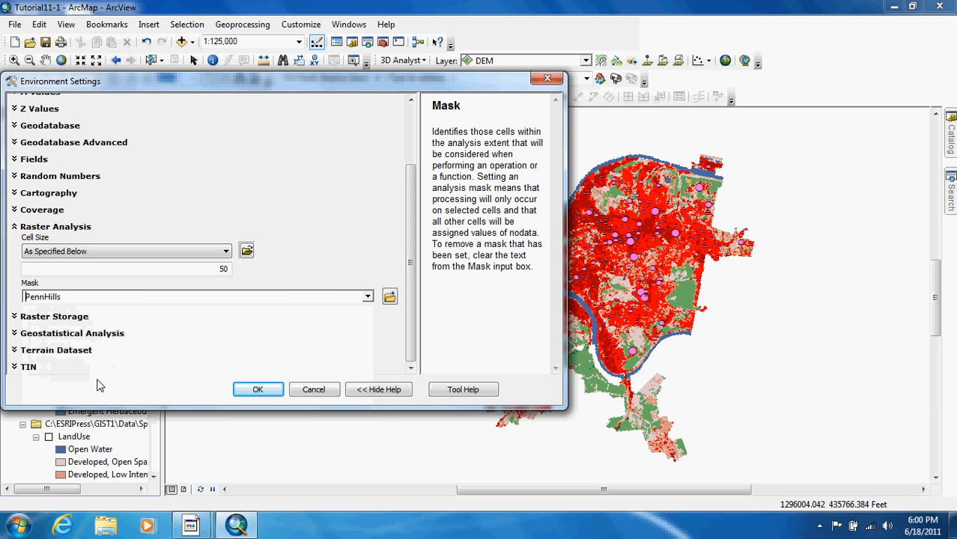
left_click(258, 390)
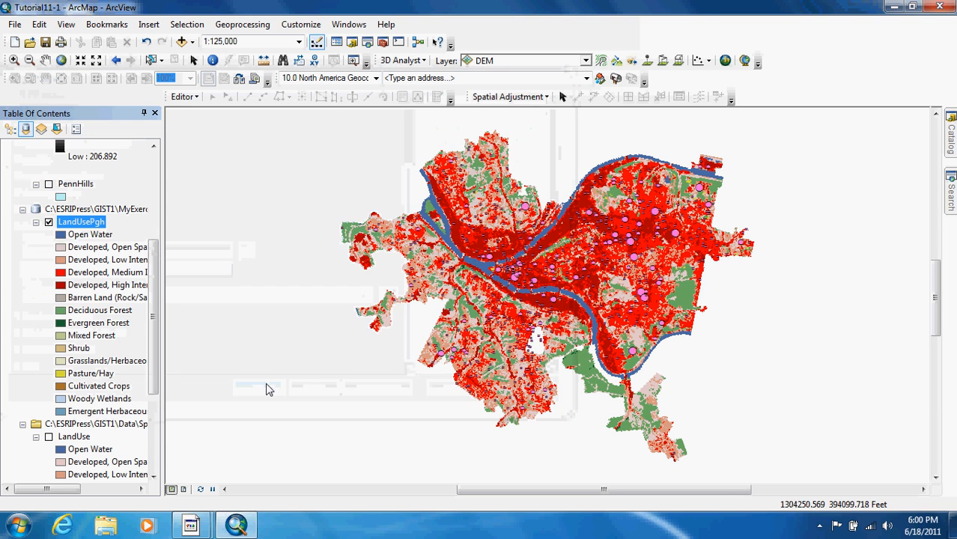
Step: Start Extract by Mask with LandUse as the input raster and PennHills as the feature mask data
left_click(953, 201)
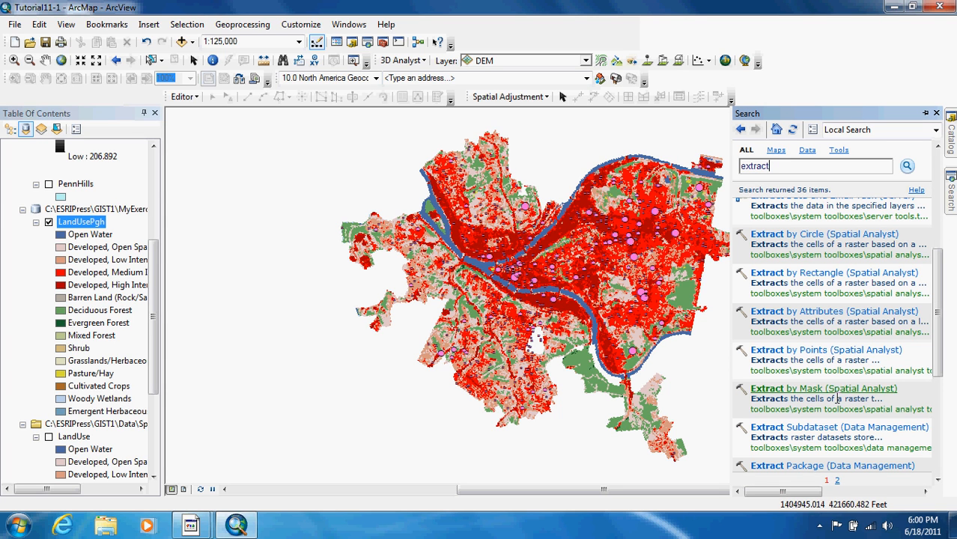
mouse_move(800, 388)
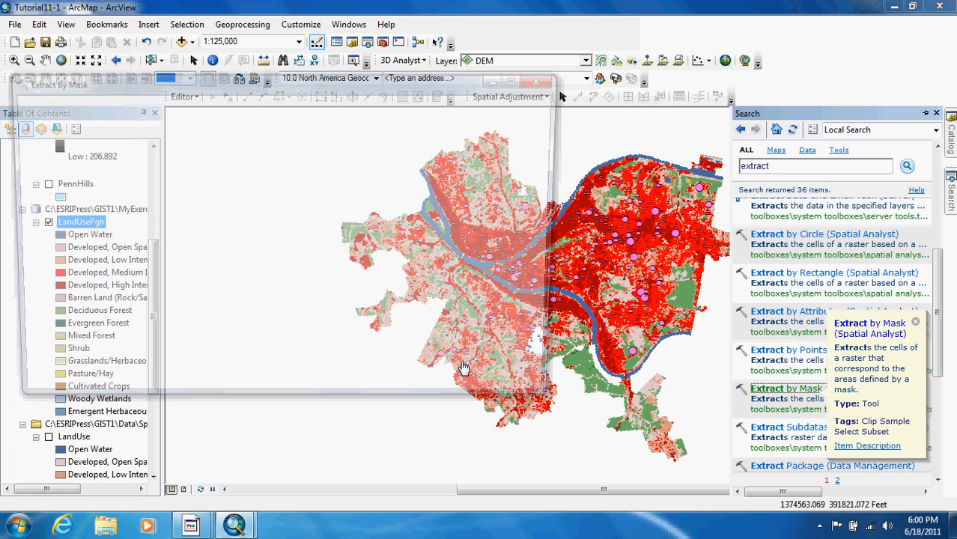
left_click(366, 118)
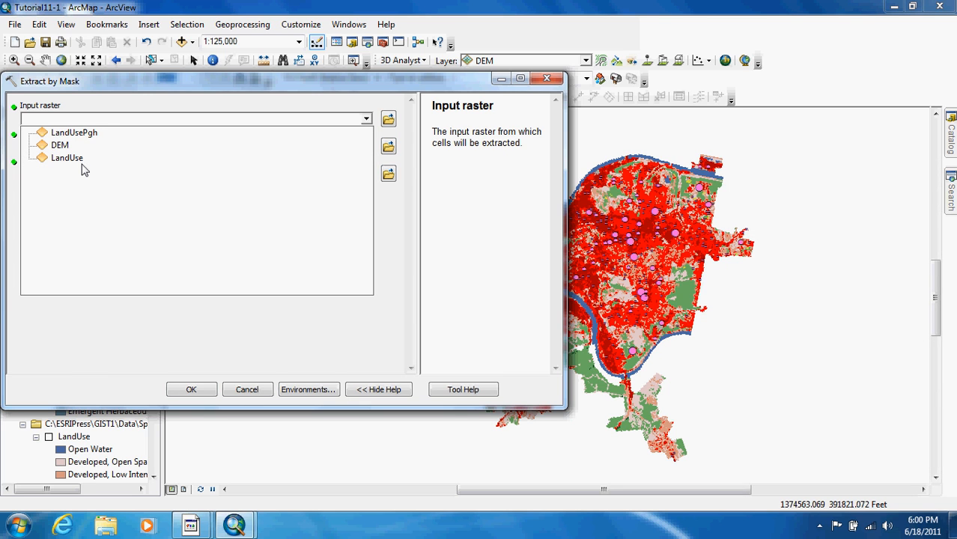
left_click(190, 157)
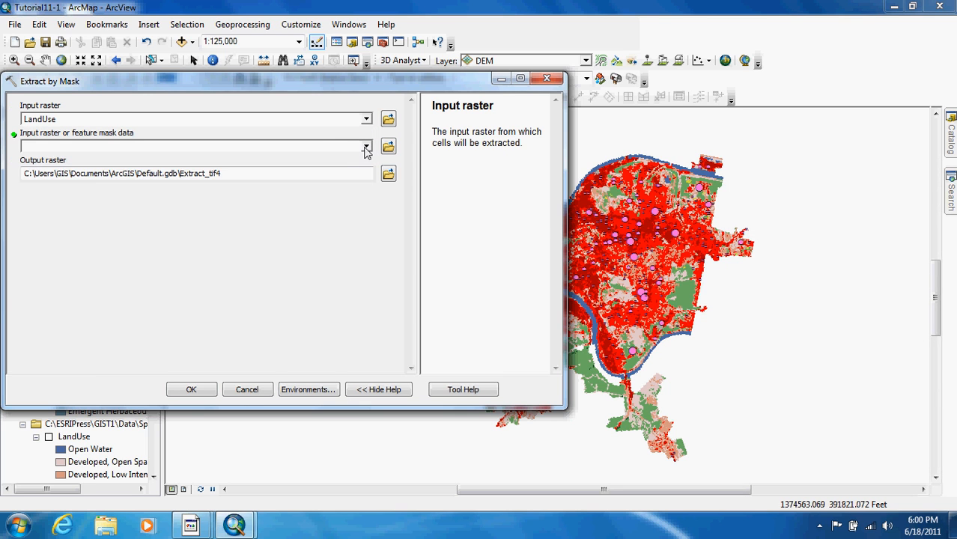
left_click(367, 147)
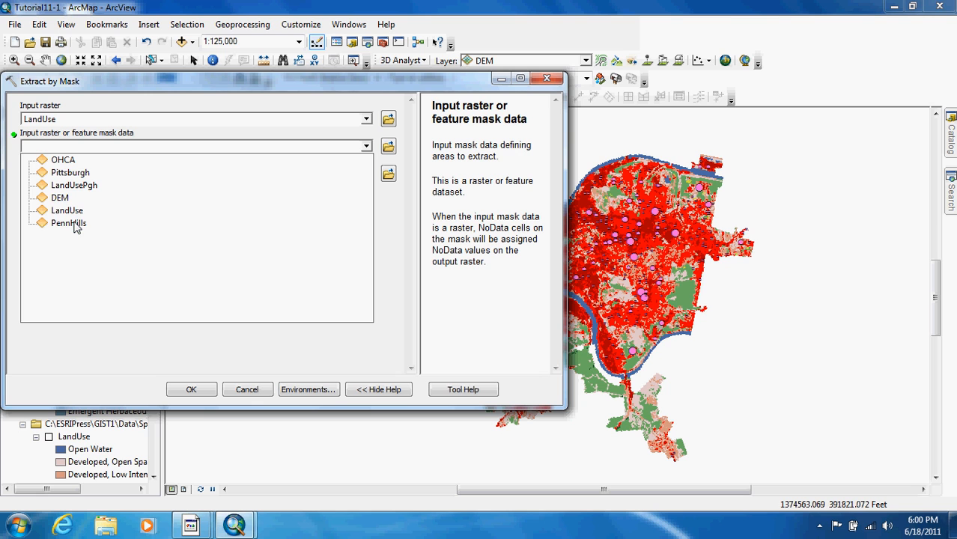
left_click(168, 218)
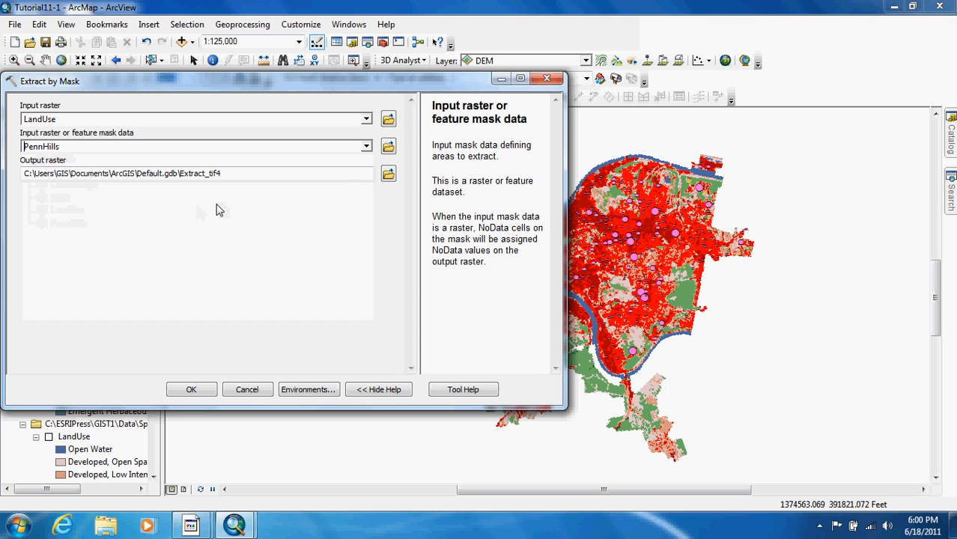
Step: Save the output raster as LandUsePH in Chapter11.gdb and run the extraction
left_click(389, 179)
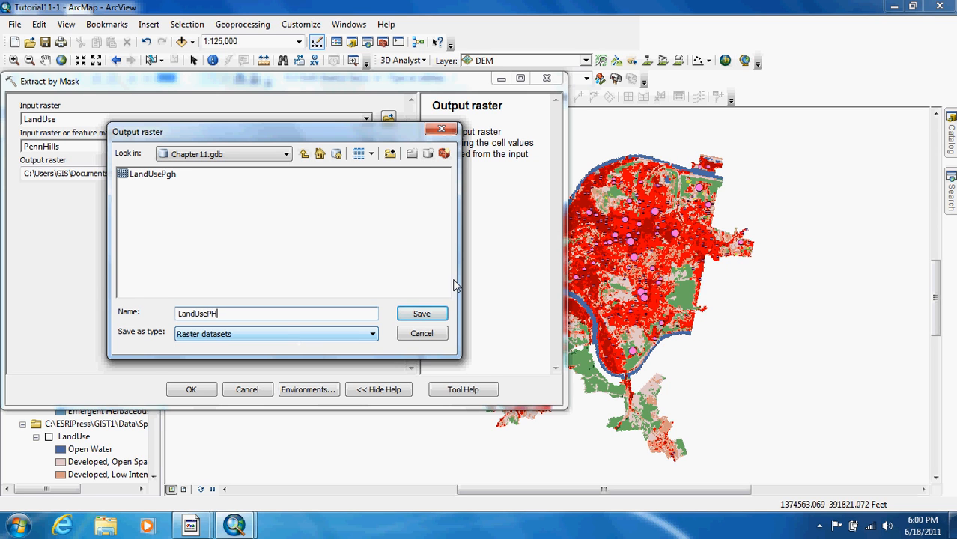
left_click(422, 314)
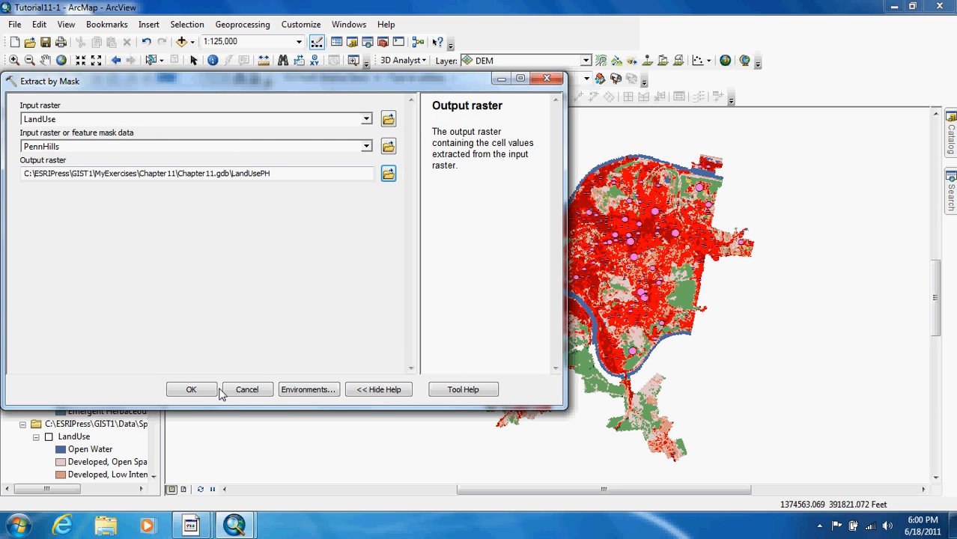
left_click(192, 390)
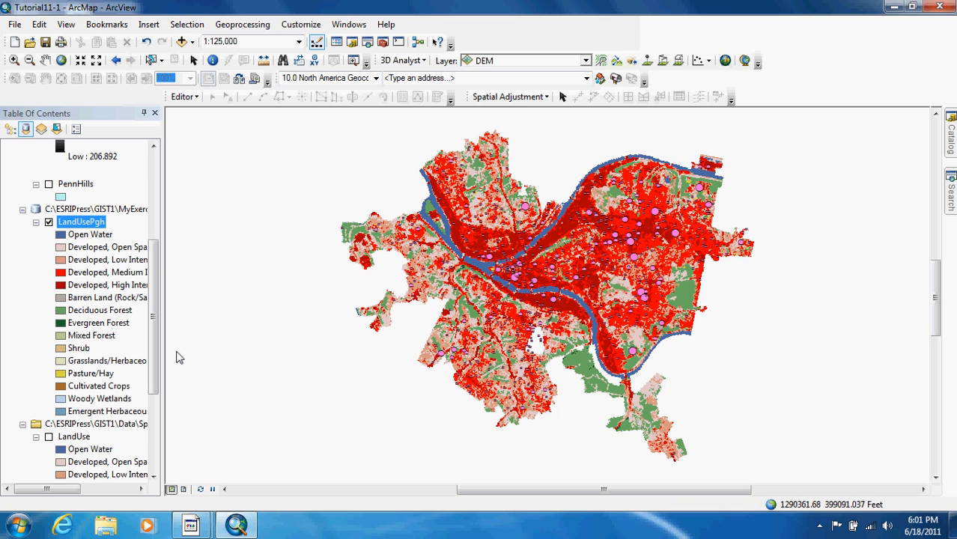
Step: Zoom the map to the combined extent of LandUsePH and LandUsePgh, then enlarge the view closely around both areas
scroll(152, 349, "up", 5)
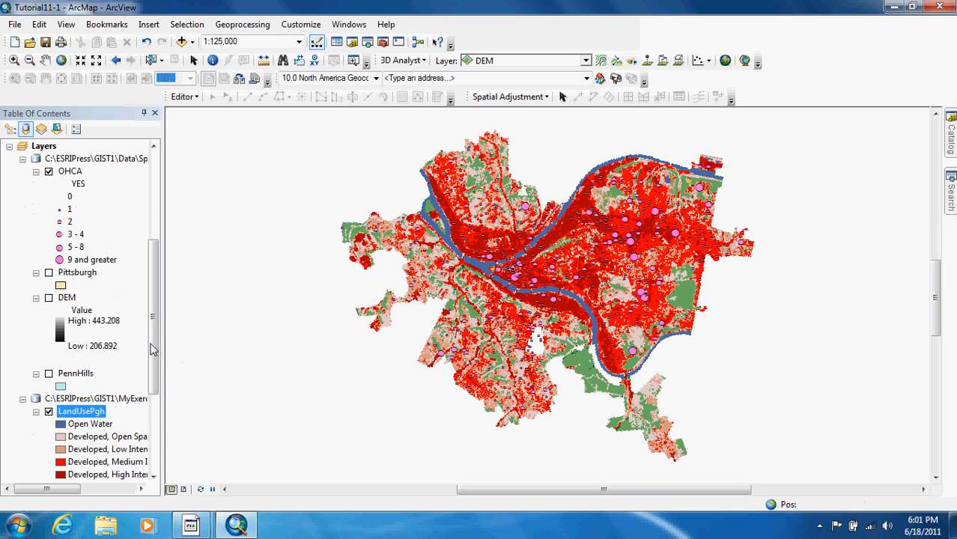
scroll(154, 324, "down", 5)
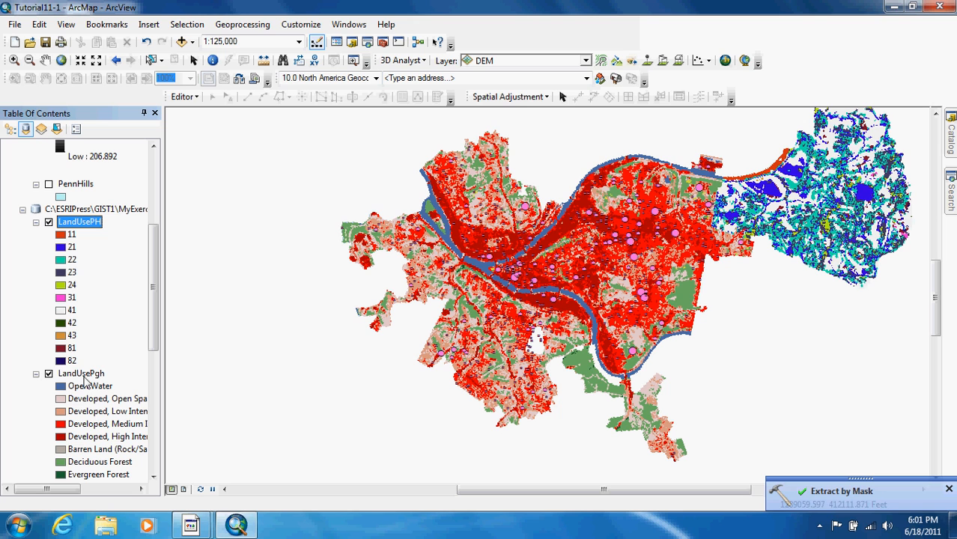
left_click(83, 375, "ctrl")
right_click(83, 374)
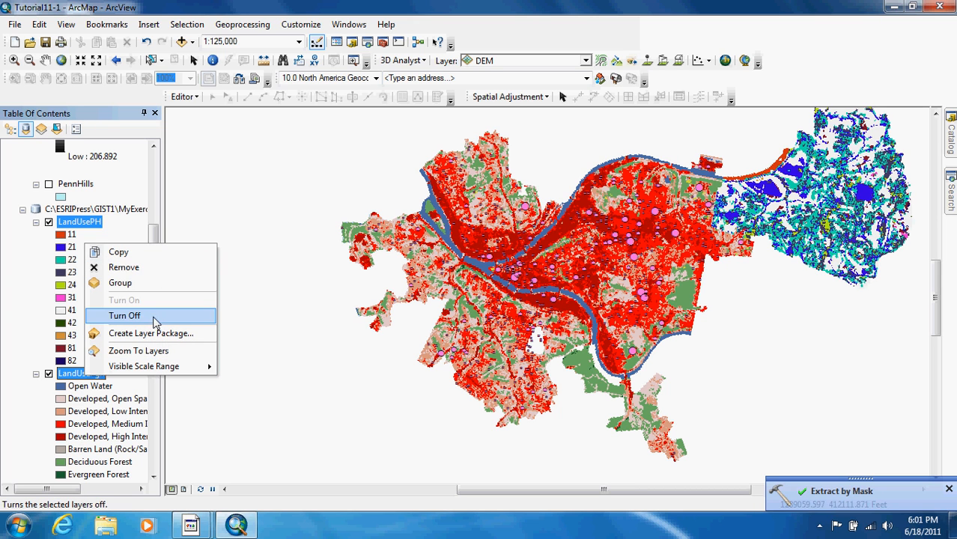
left_click(158, 352)
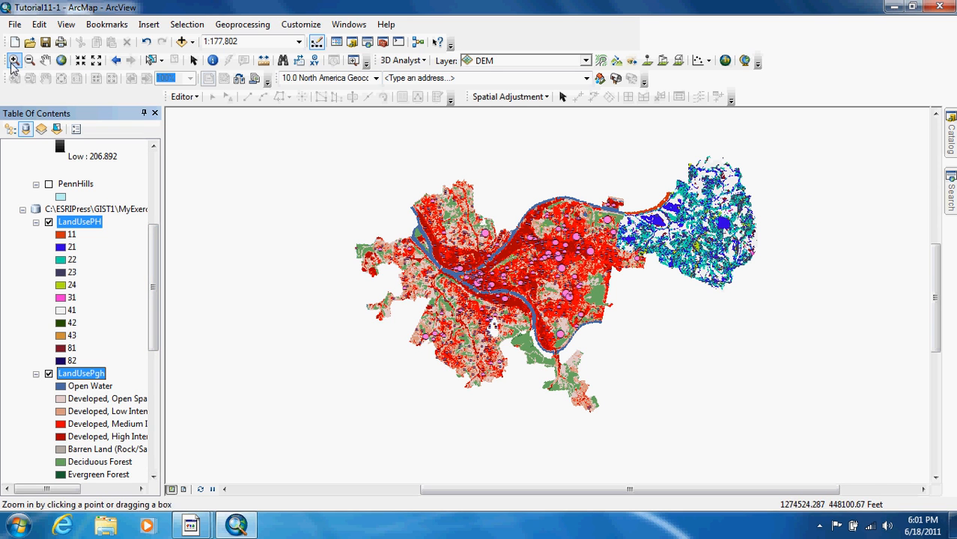
left_click(14, 61)
left_click_drag(331, 138, 776, 415)
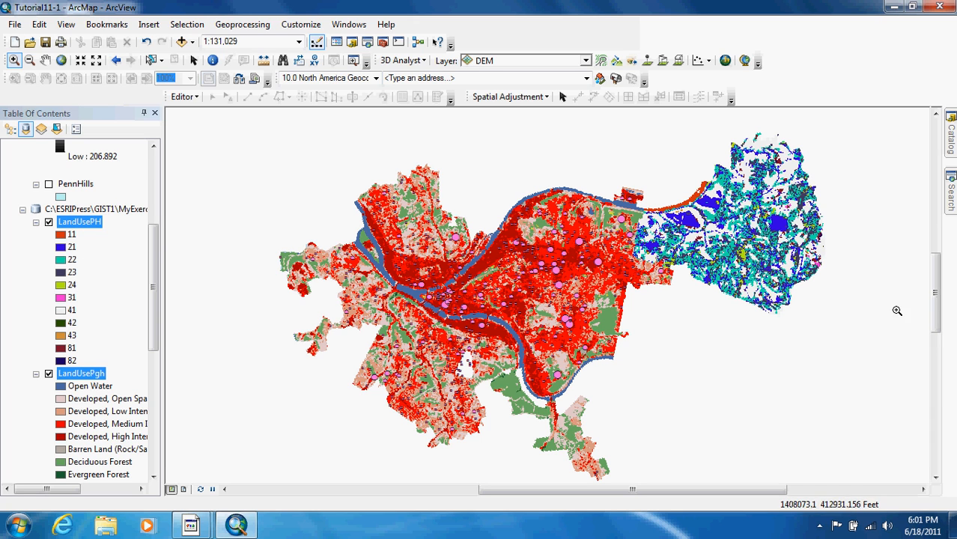
Step: Apply the original LandUse layer's symbology to the LandUsePH layer by importing it
left_click(74, 230)
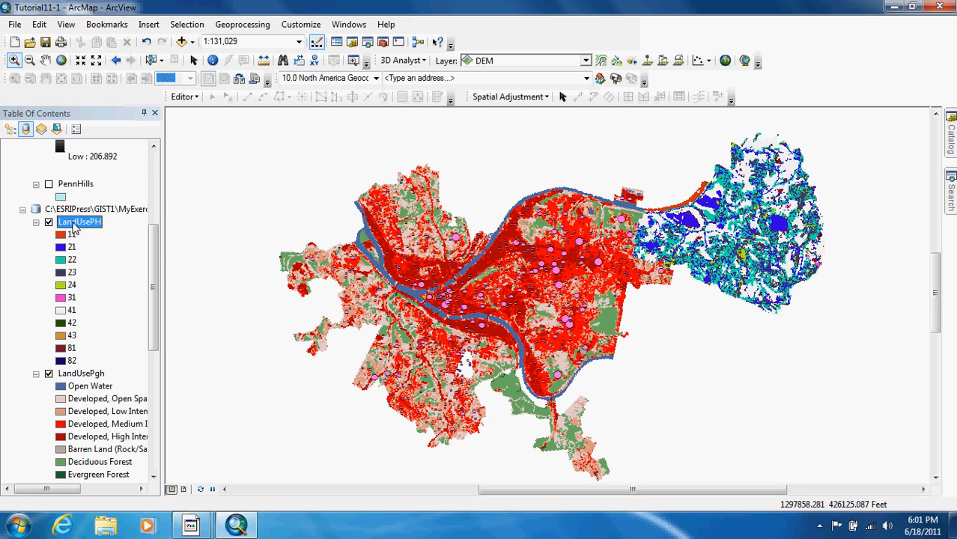
right_click(76, 222)
left_click(120, 427)
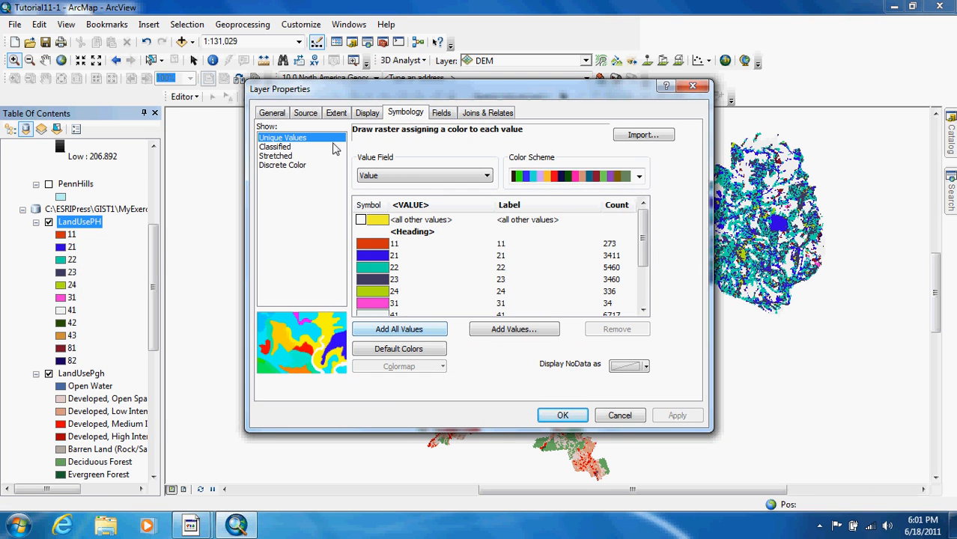
left_click(662, 134)
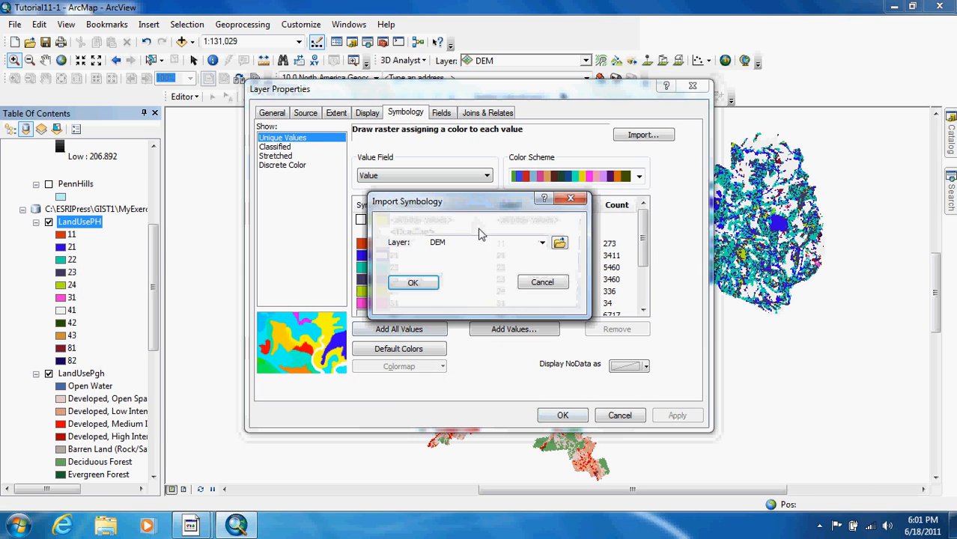
left_click(542, 243)
left_click(479, 259)
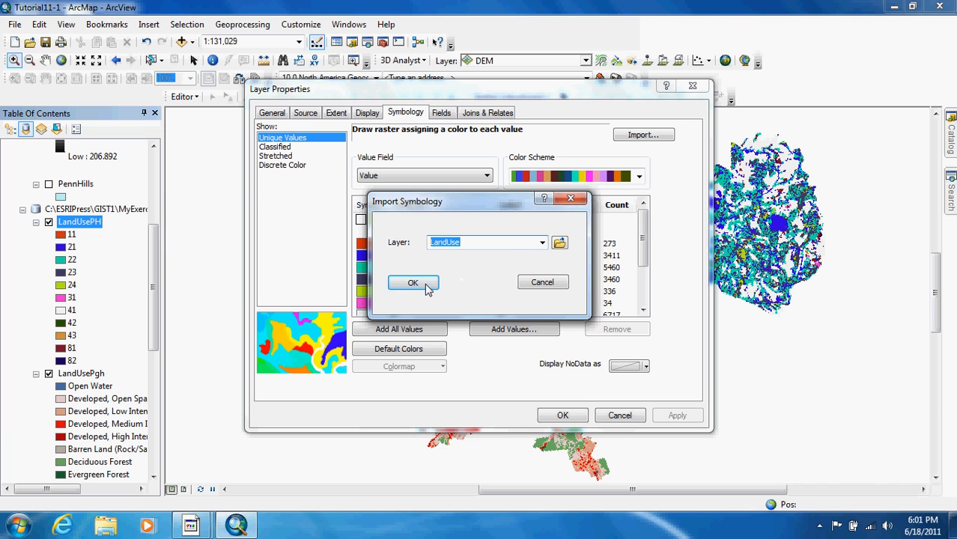
left_click(542, 243)
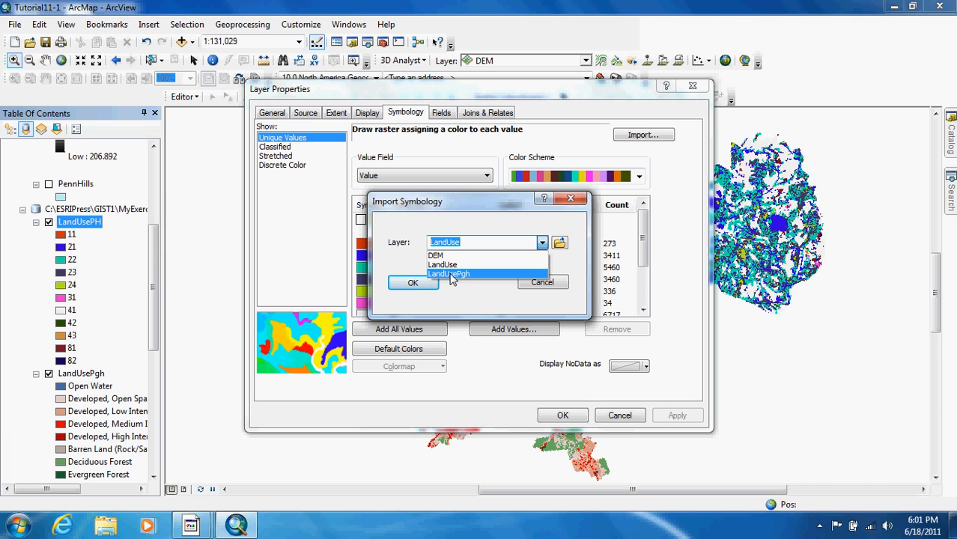
left_click(450, 265)
left_click(417, 282)
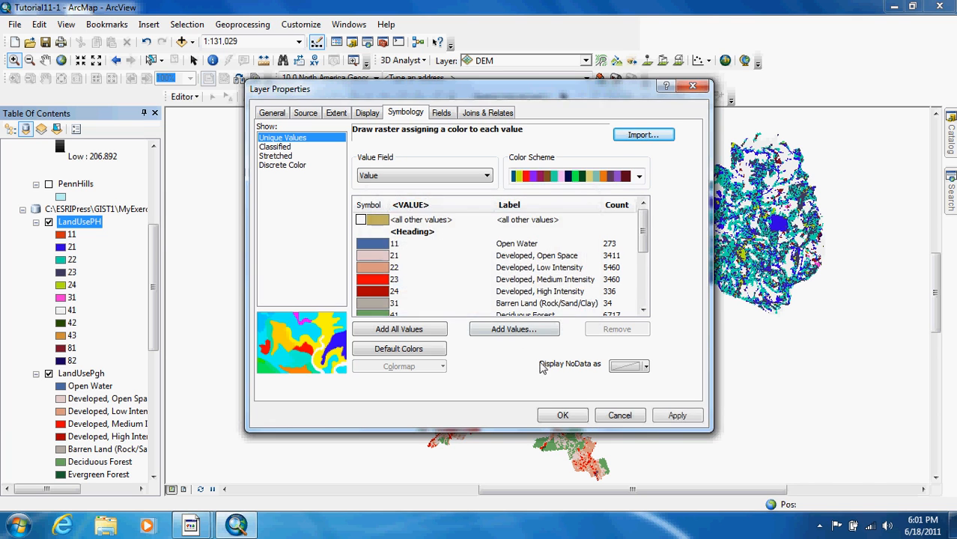
left_click(563, 416)
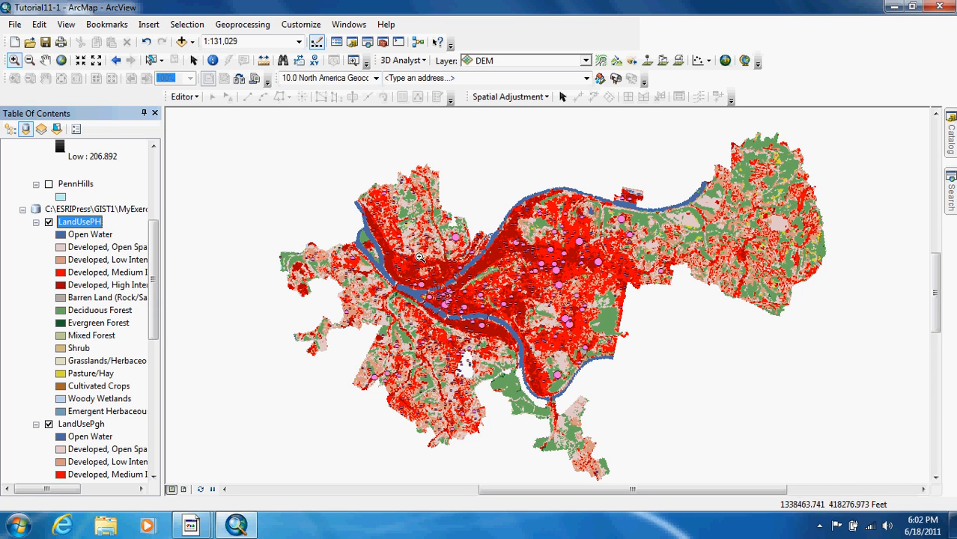
mouse_move(191, 525)
left_click(168, 449)
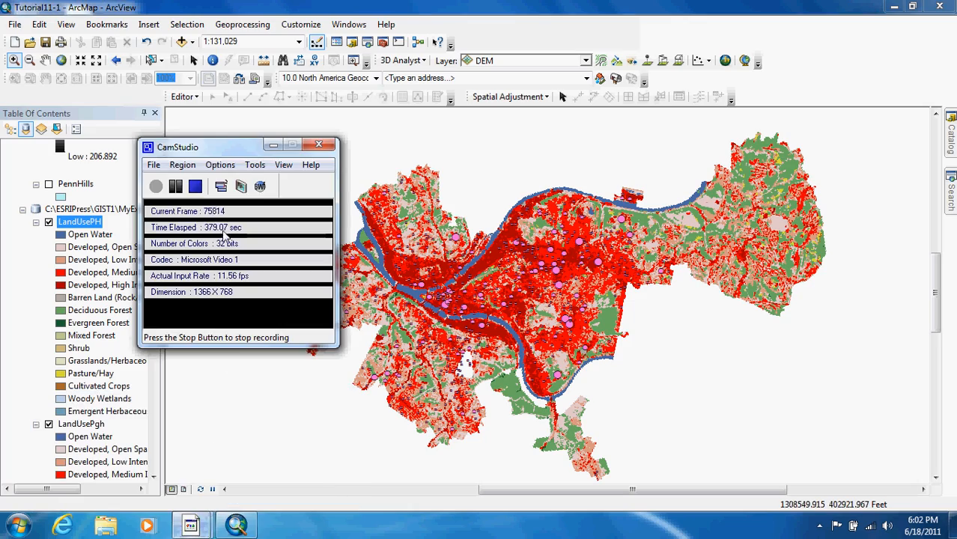